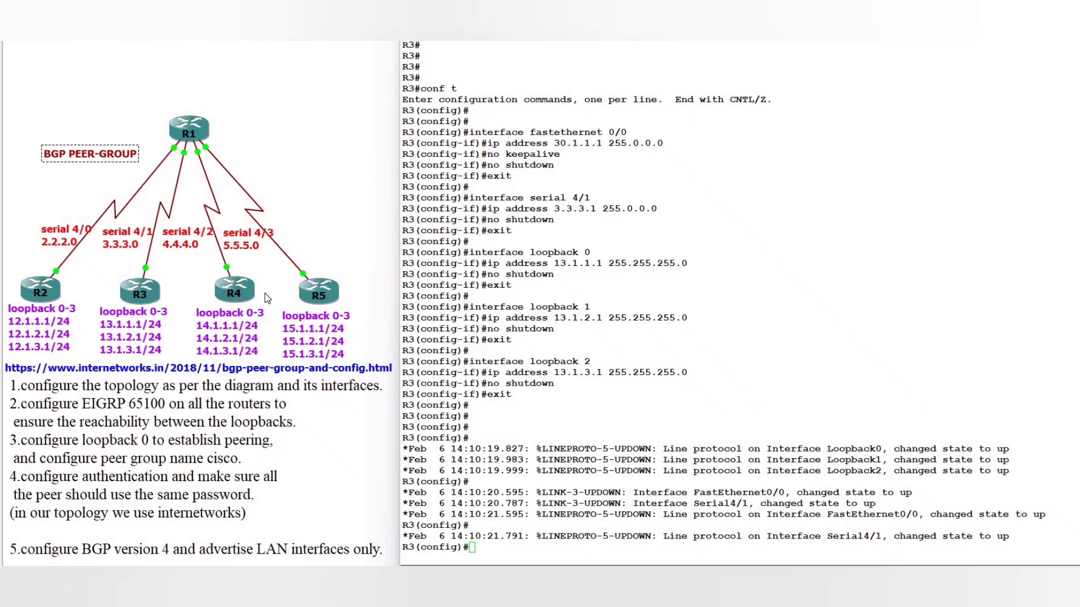
# - On R4, configure and enable FastEthernet 0/0 (40.1.1.1/8), serial 4/2 (4.4.4.1/8), loopback 0 (14.1.1.1/24) and loopback 1 (14.1.2.1/24)
pyautogui.doubleClick(242, 296)
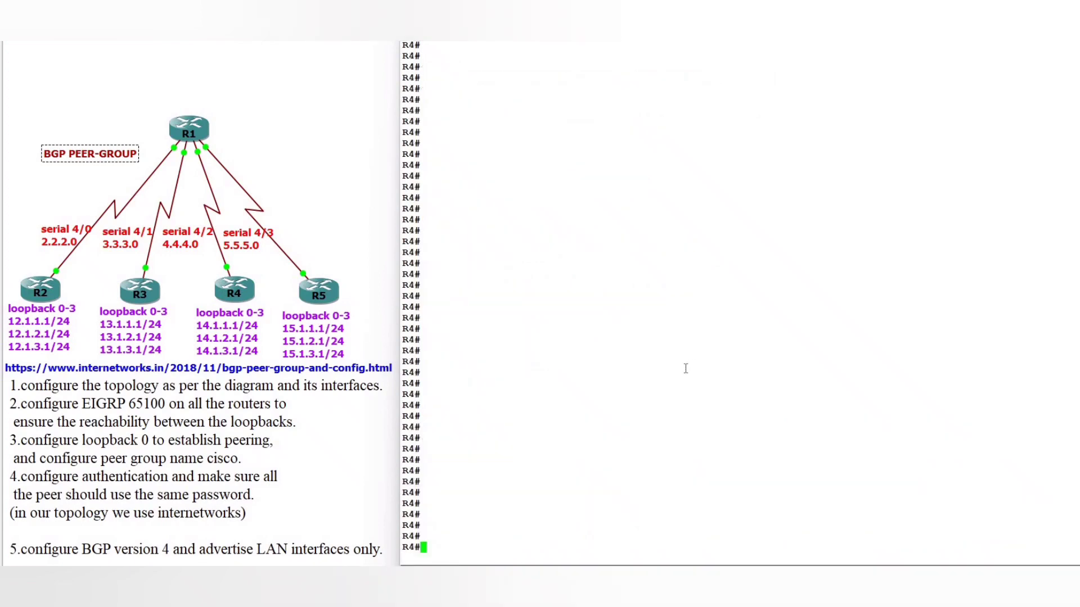
pyautogui.write('conf t')
pyautogui.press('Return')
pyautogui.rightClick(686, 368)
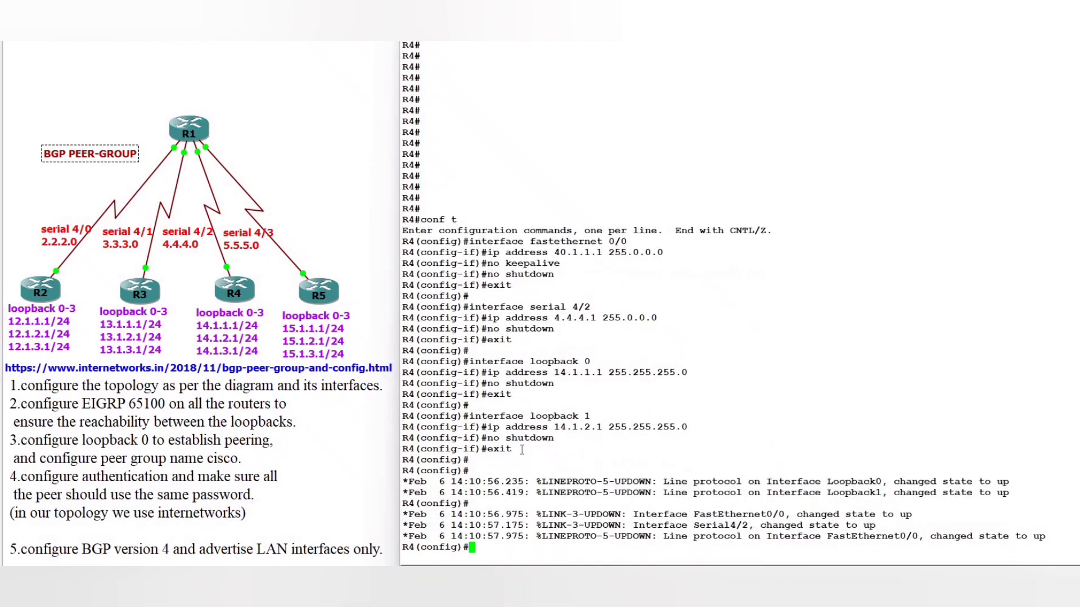
pyautogui.moveTo(518, 432); pyautogui.dragTo(440, 361)
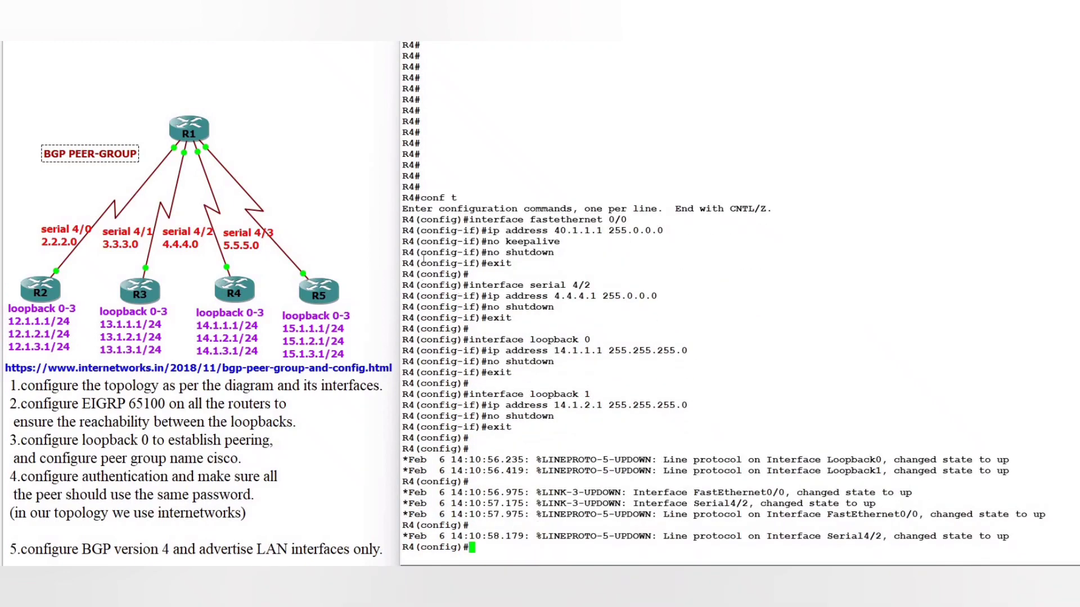
pyautogui.moveTo(425, 214); pyautogui.dragTo(581, 222)
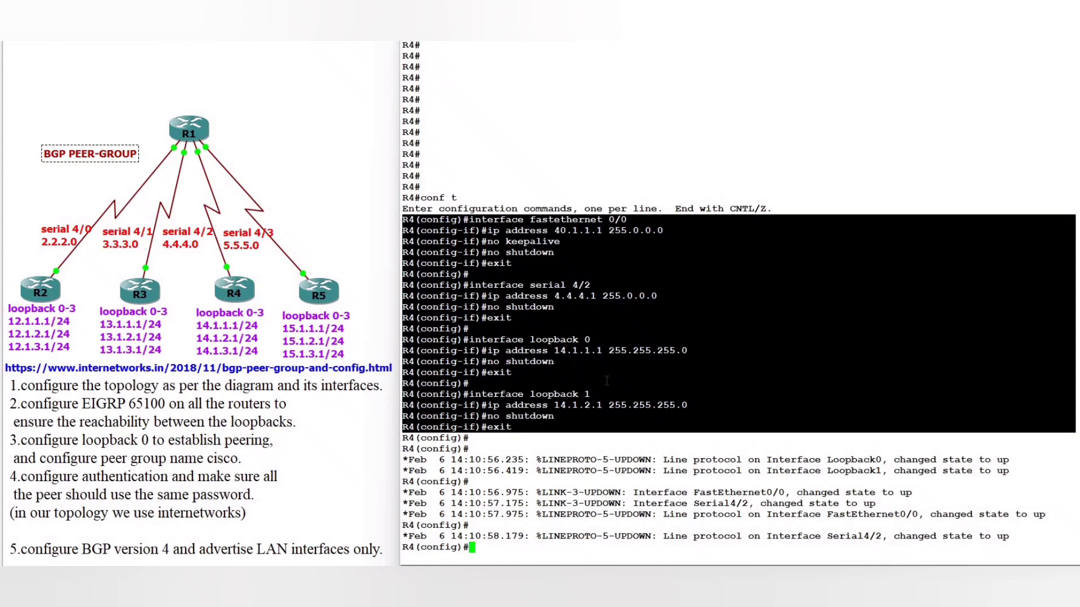
pyautogui.click(687, 359)
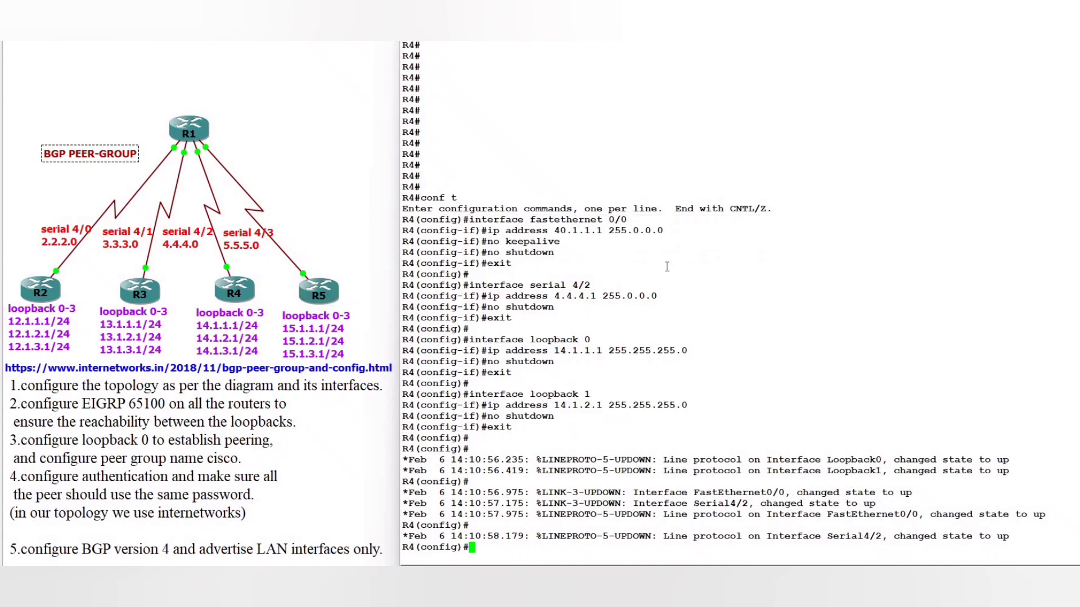
# - On R5, configure and enable FastEthernet 0/0 (50.1.1.1/8), serial 4/3 (5.5.5.1/8) and loopbacks 0-2 (15.1.1.1/24, 15.1.2.1/24, 15.1.3.1/24)
pyautogui.hotkey('alt', 'Tab')
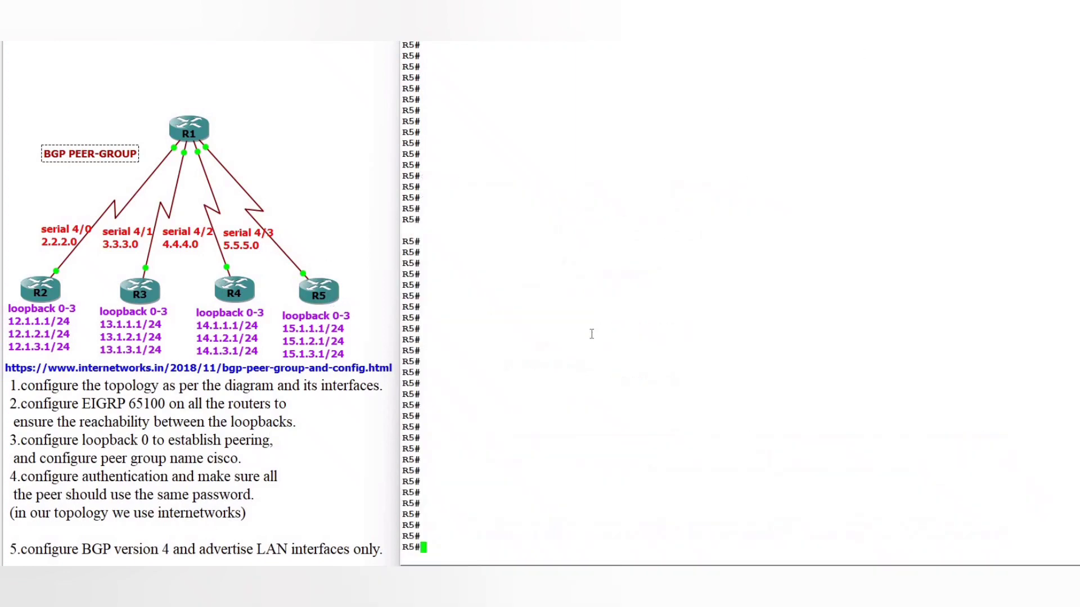
pyautogui.write('conf t')
pyautogui.press('Return')
pyautogui.press('Return')
pyautogui.press('Return')
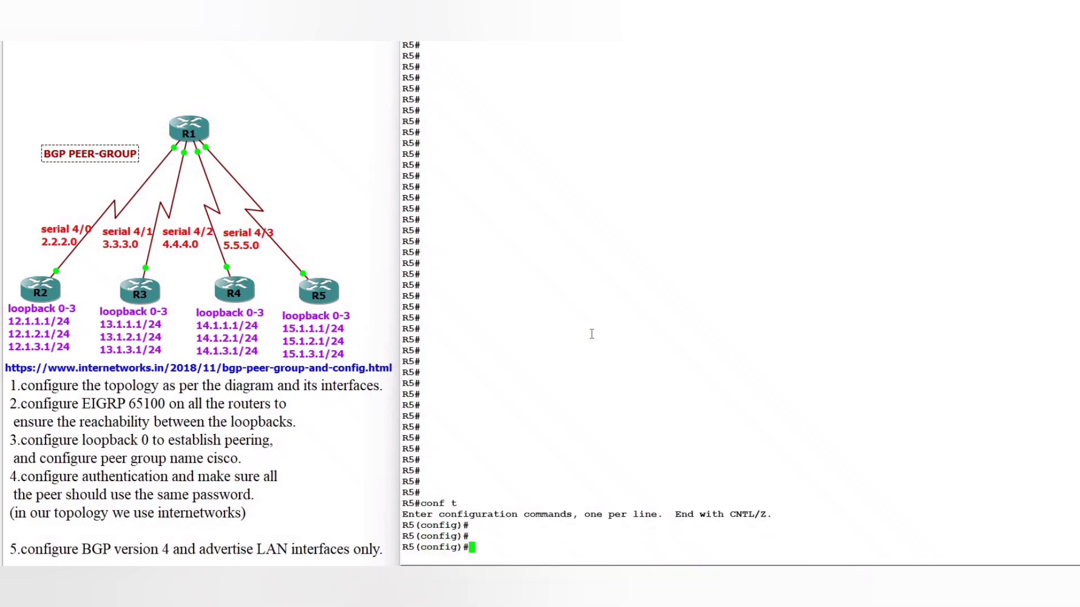
pyautogui.rightClick(591, 334)
pyautogui.press('Return')
pyautogui.press('Return')
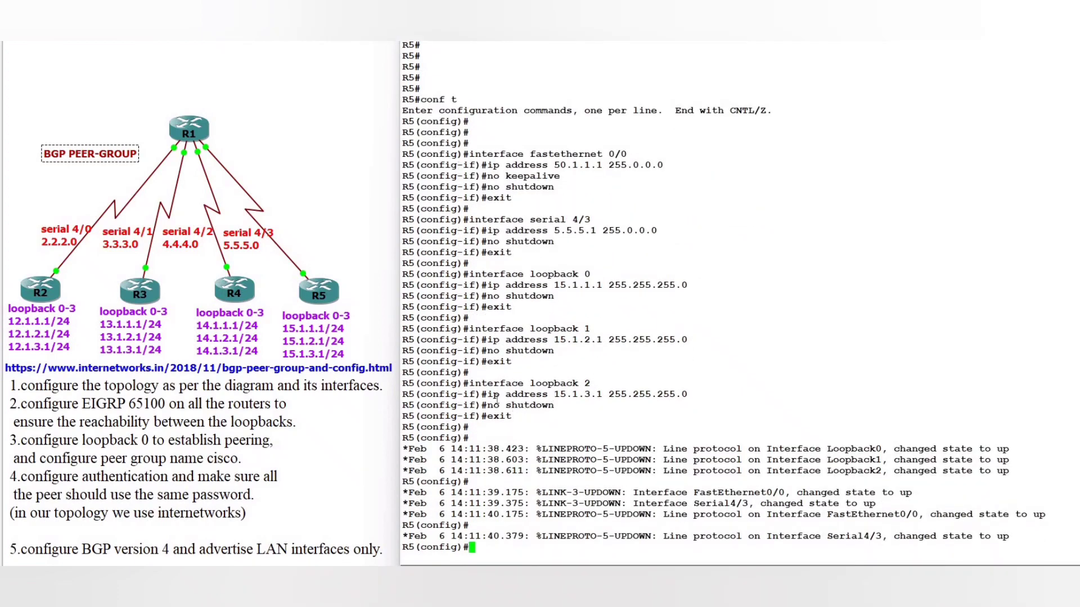
pyautogui.moveTo(509, 419); pyautogui.dragTo(406, 143)
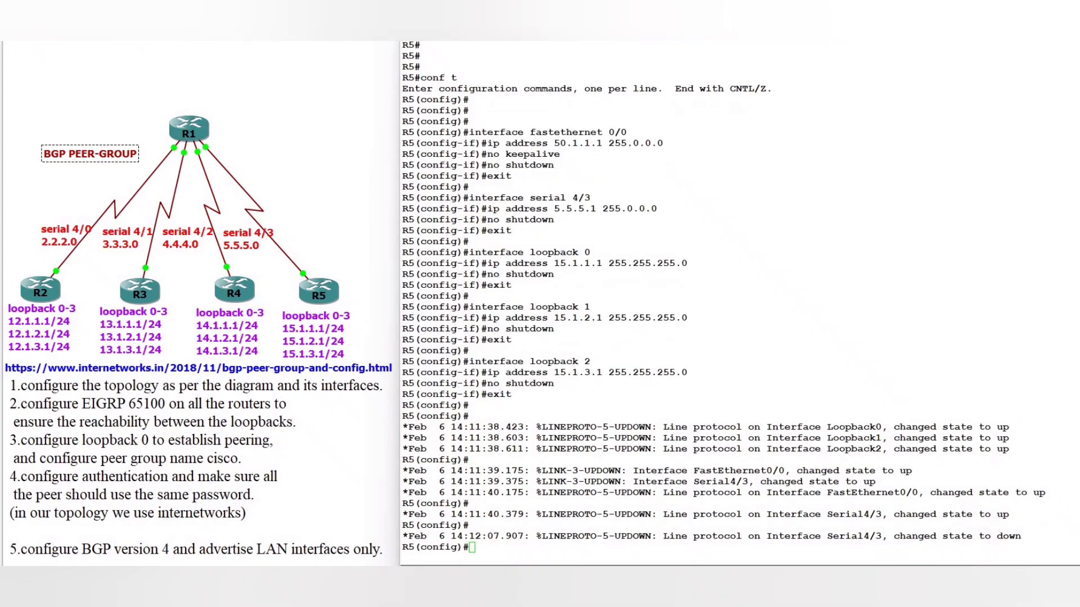
# - On R1, configure FastEthernet 0/0 (10.1.1.1/8), loopback 0 (11.1.1.1/24) and serial 4/0-4/3 (2.2.2.2, 3.3.3.2, 4.4.4.2, 5.5.5.2, all /8)
pyautogui.hotkey('alt', 'Tab')
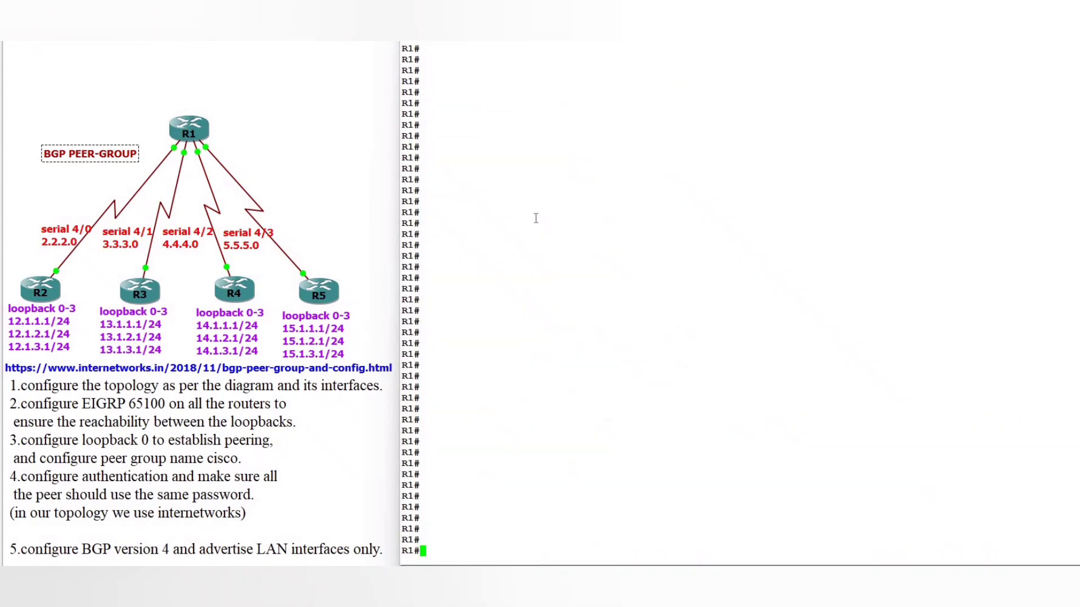
pyautogui.write('conf t')
pyautogui.press('Return')
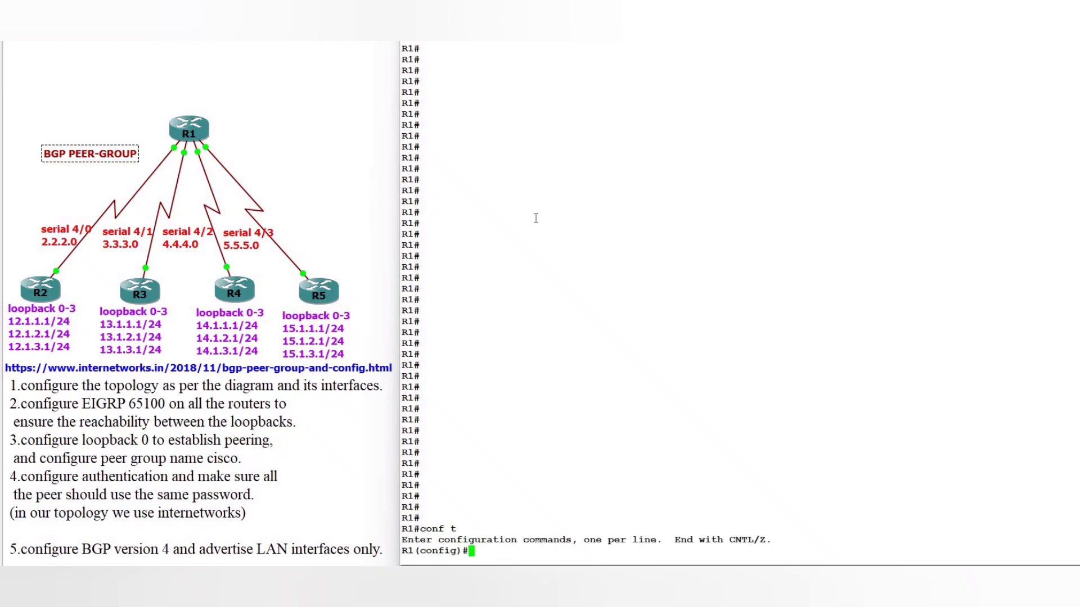
pyautogui.rightClick(536, 218)
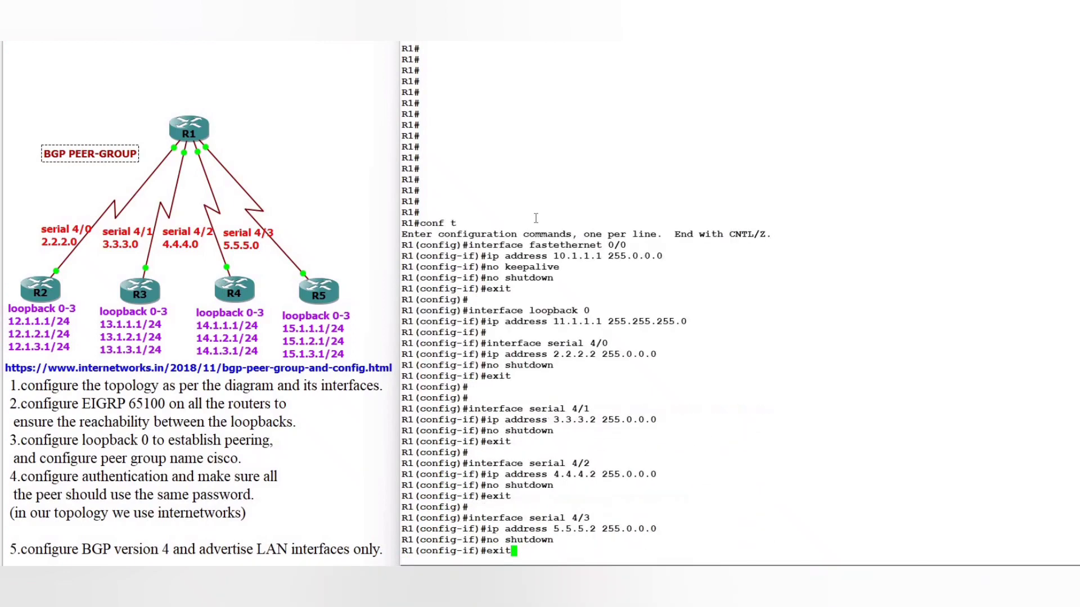
pyautogui.press('Return')
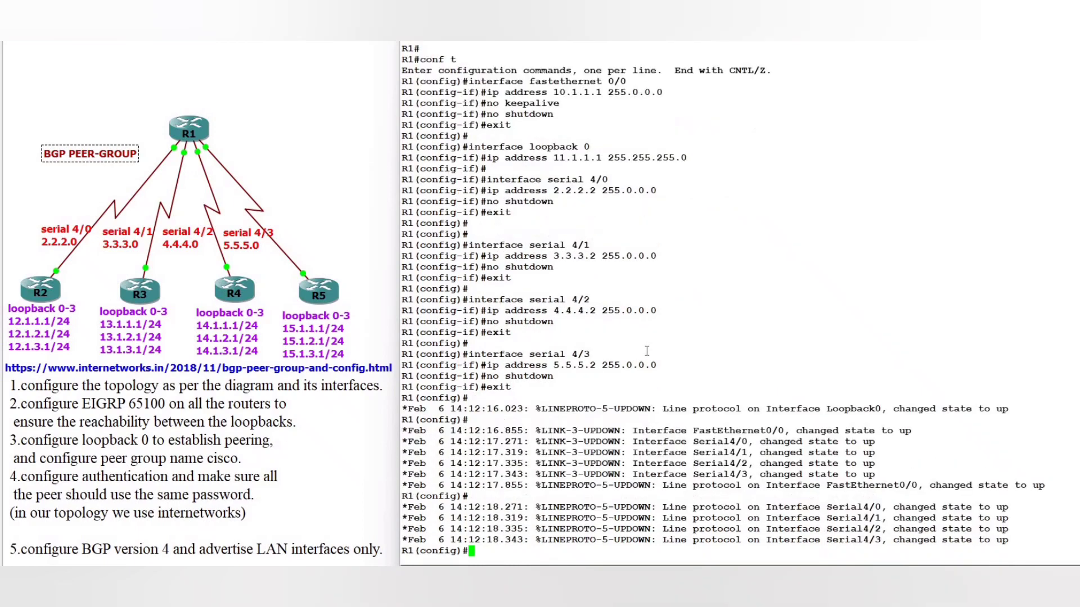
pyautogui.moveTo(514, 388); pyautogui.dragTo(426, 83)
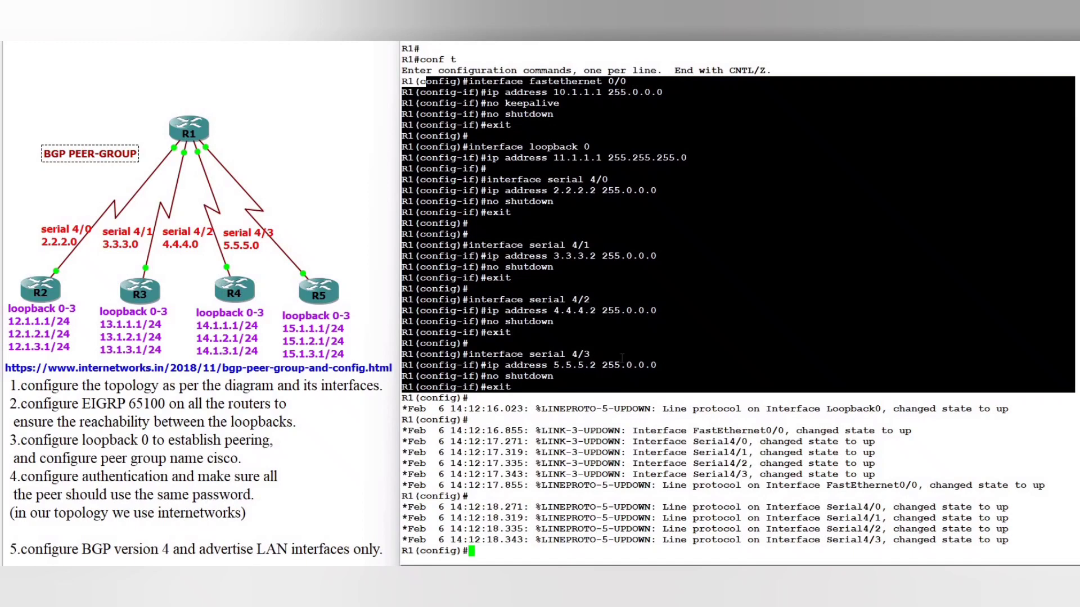
pyautogui.click(614, 415)
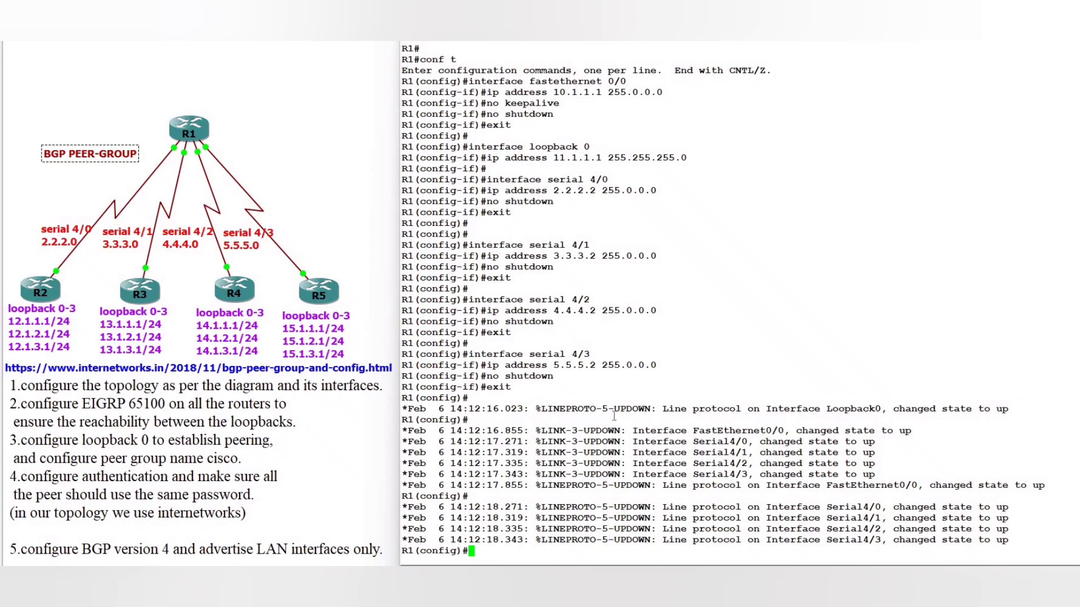
# - Display R1's brief IP interface summary and check the address and status of FastEthernet 0/0, serial 4/0-4/3 and loopback 0
pyautogui.press('Return')
pyautogui.press('Return')
pyautogui.press('Return')
pyautogui.press('Return')
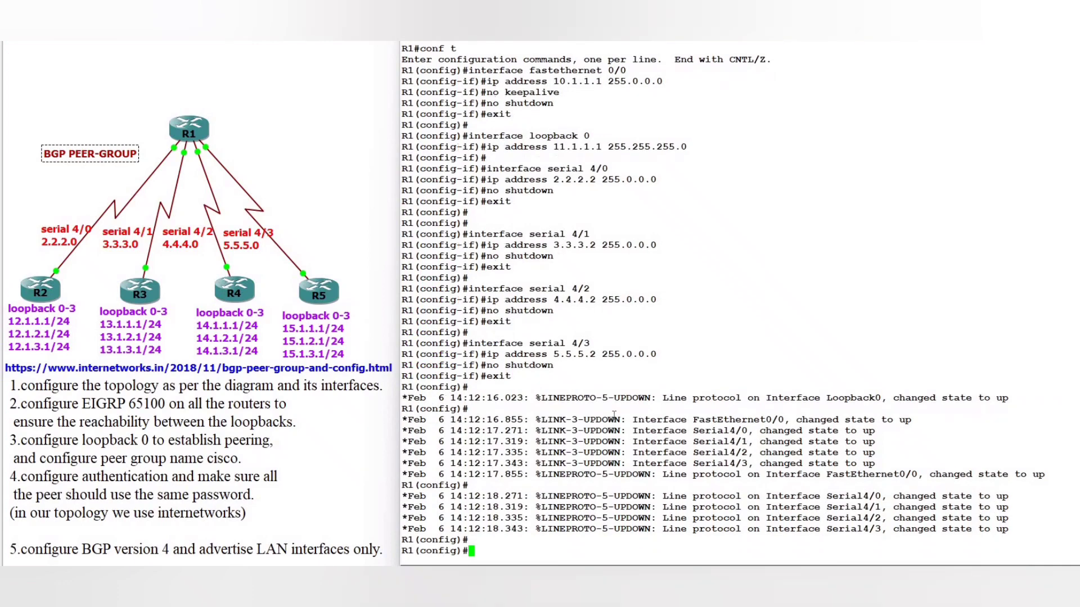
pyautogui.write('do show ip int br')
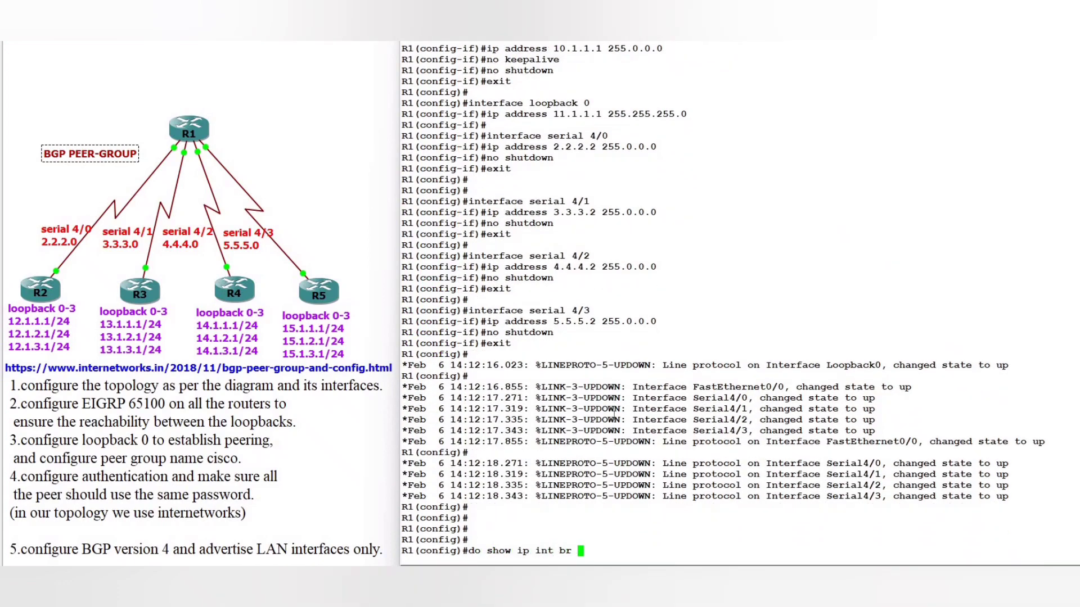
pyautogui.press('Return')
pyautogui.press('space')
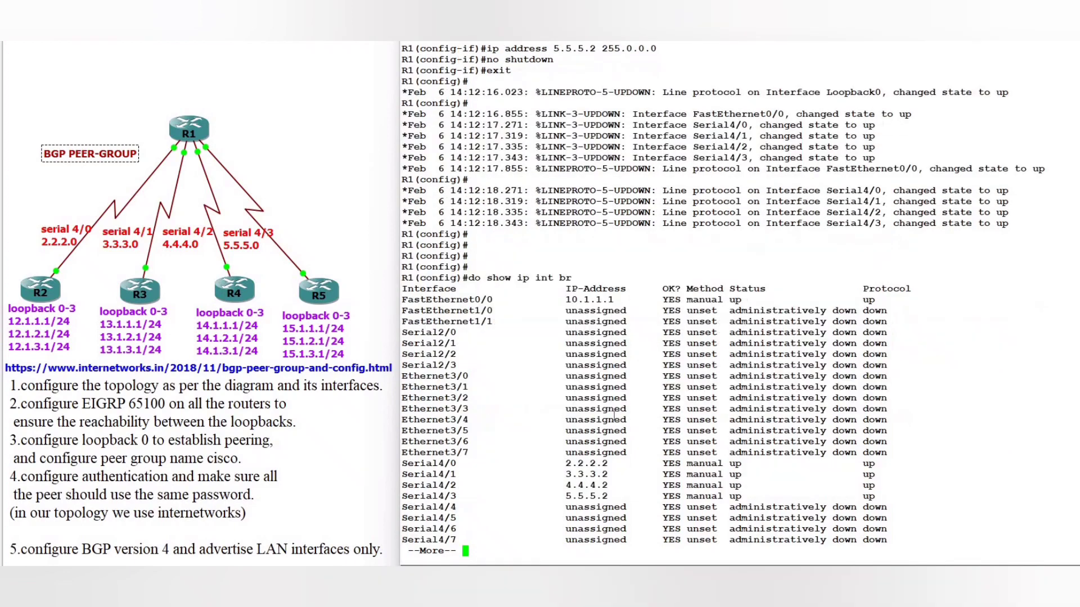
pyautogui.moveTo(567, 268); pyautogui.dragTo(664, 267)
pyautogui.moveTo(930, 272); pyautogui.dragTo(934, 255)
pyautogui.moveTo(557, 431); pyautogui.dragTo(920, 468)
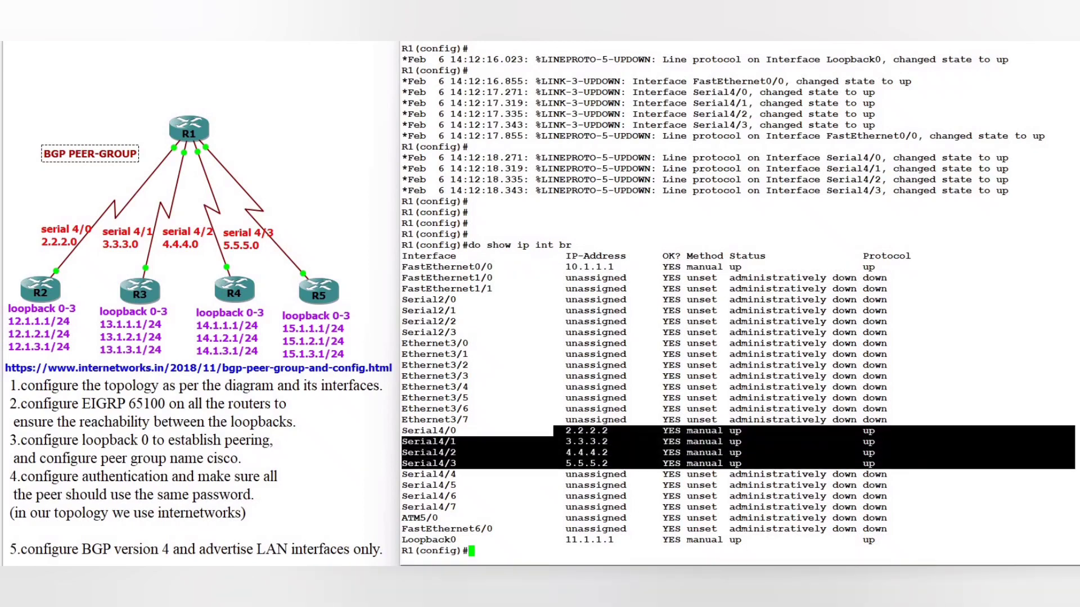
pyautogui.moveTo(532, 540); pyautogui.dragTo(878, 539)
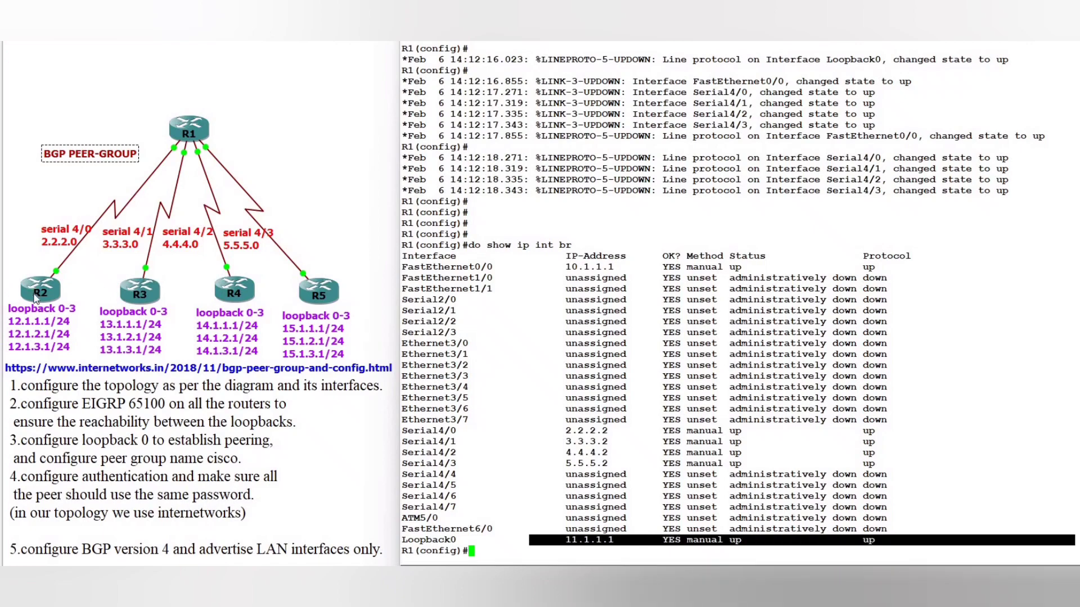
# - Display R2's brief IP interface summary and check the address and status of FastEthernet 0/0, serial 4/0 and loopbacks 0-2
pyautogui.hotkey('alt', 'Tab')
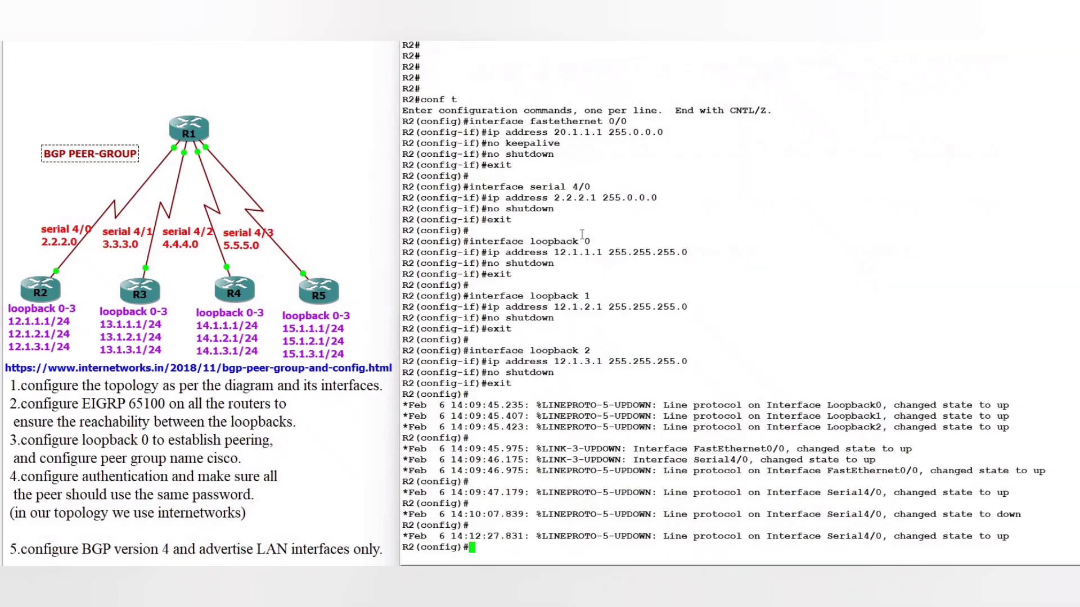
pyautogui.press('Return')
pyautogui.press('Return')
pyautogui.press('Return')
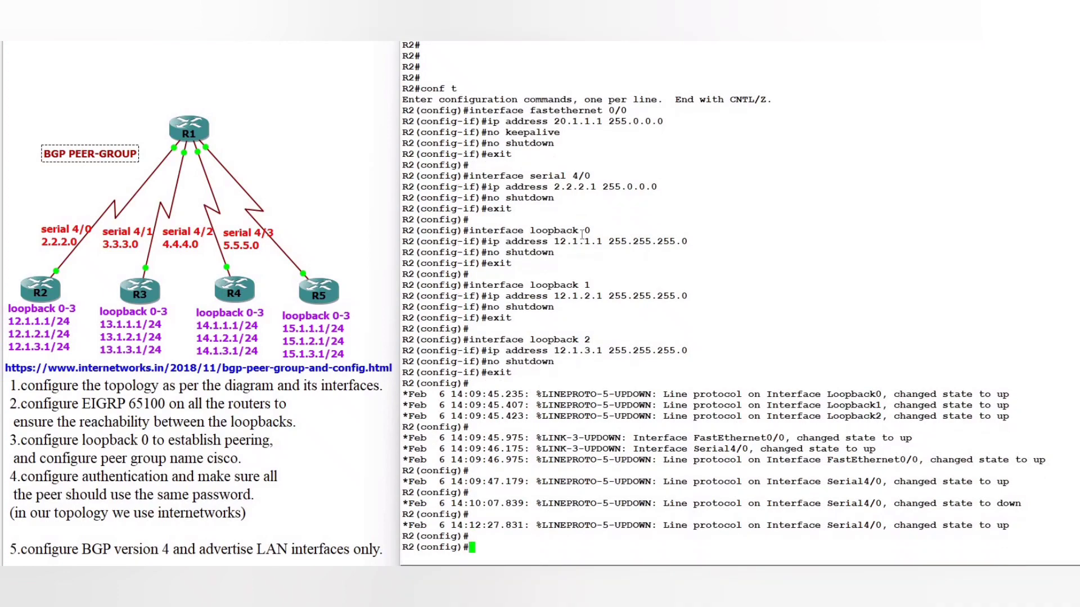
pyautogui.write('do show ipi nt br')
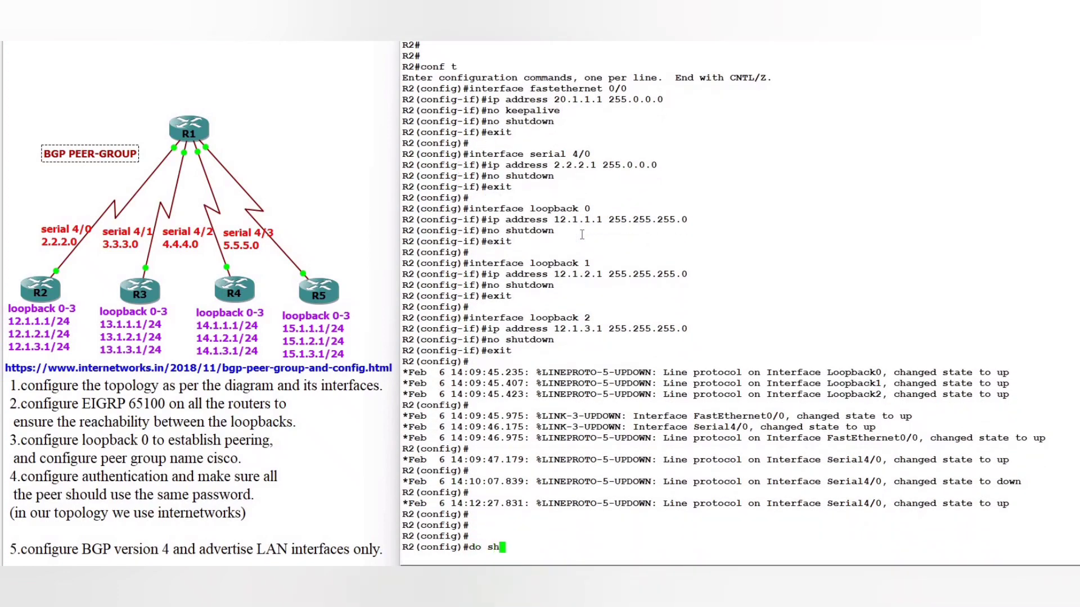
pyautogui.press('BackSpace')
pyautogui.press('BackSpace')
pyautogui.press('BackSpace')
pyautogui.press('BackSpace')
pyautogui.press('BackSpace')
pyautogui.press('BackSpace')
pyautogui.press('BackSpace')
pyautogui.write('int br')
pyautogui.press('Return')
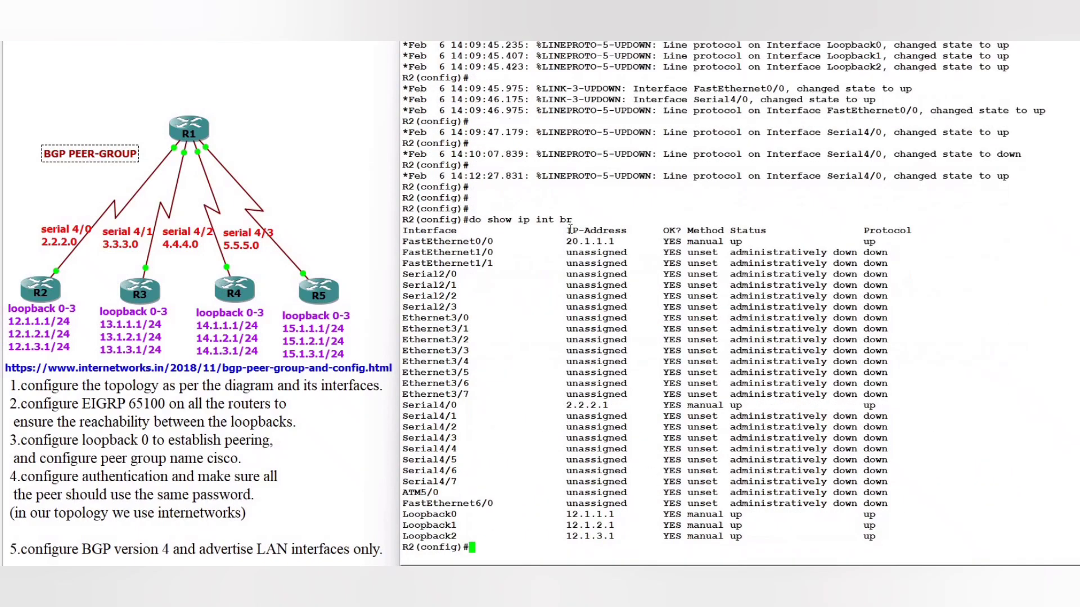
pyautogui.moveTo(566, 241); pyautogui.dragTo(961, 241)
pyautogui.moveTo(561, 405); pyautogui.dragTo(1071, 405)
pyautogui.moveTo(561, 516); pyautogui.dragTo(693, 526)
pyautogui.moveTo(887, 540); pyautogui.dragTo(854, 549)
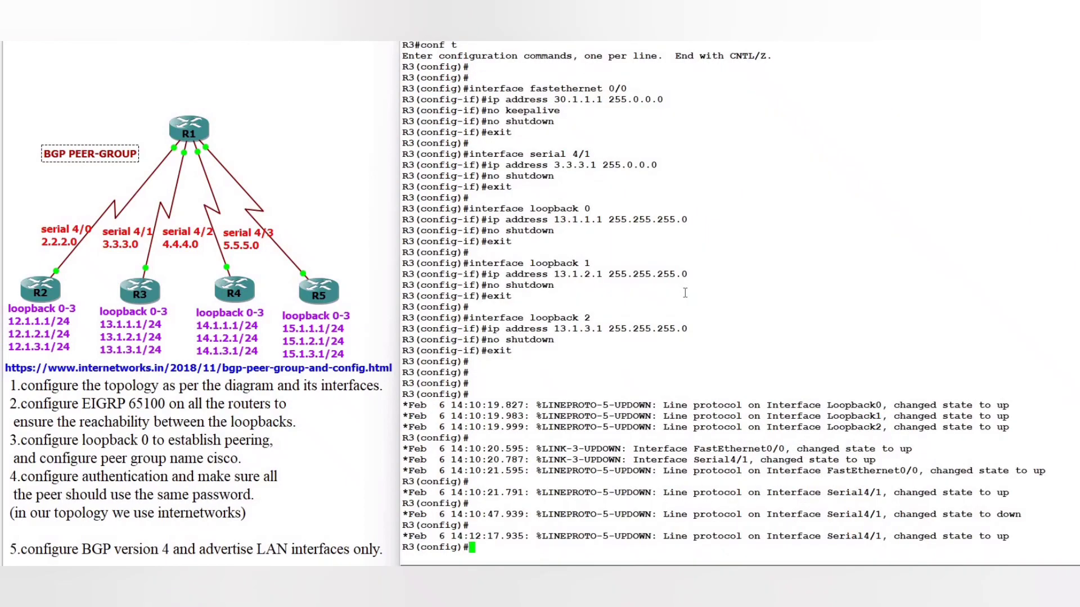
# - Display R3's brief IP interface summary and check the address and status of FastEthernet 0/0, serial 4/1 and loopbacks 0-2
pyautogui.write('do show ip int br')
pyautogui.press('Return')
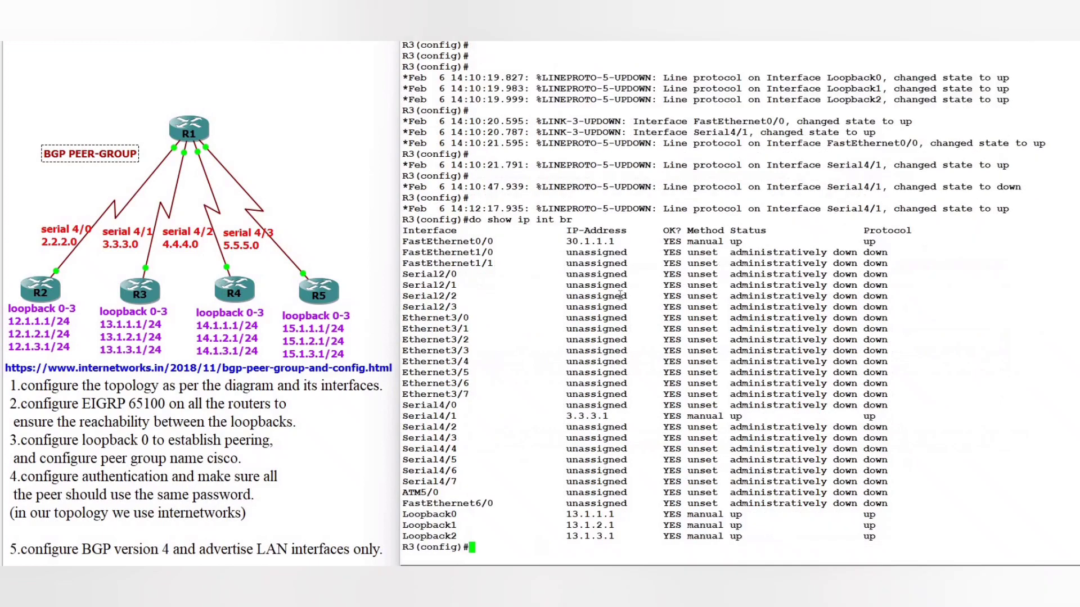
pyautogui.moveTo(564, 239); pyautogui.dragTo(923, 247)
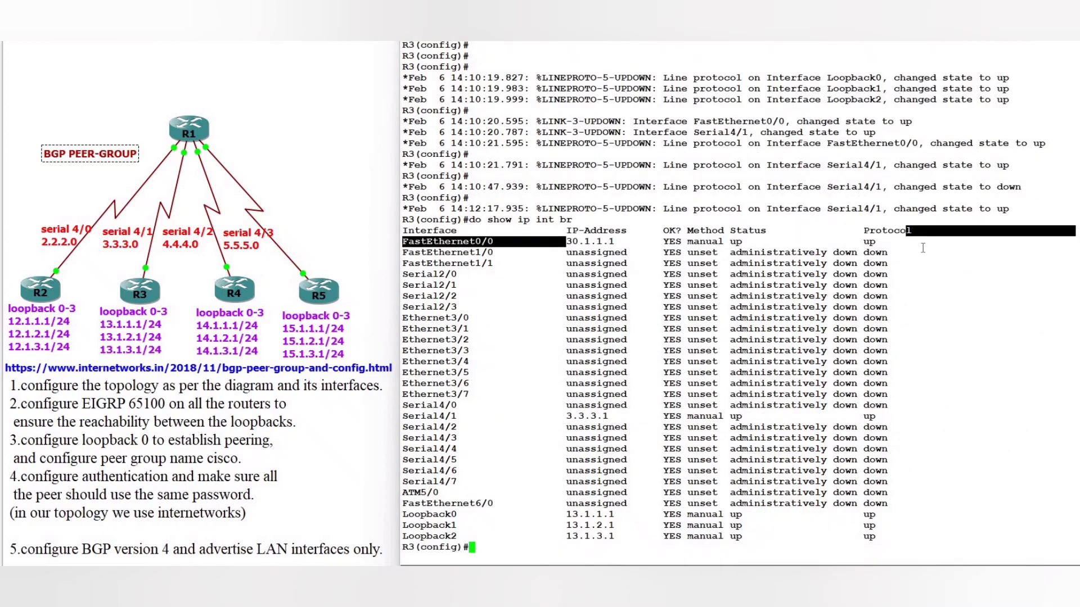
pyautogui.moveTo(555, 416); pyautogui.dragTo(1074, 417)
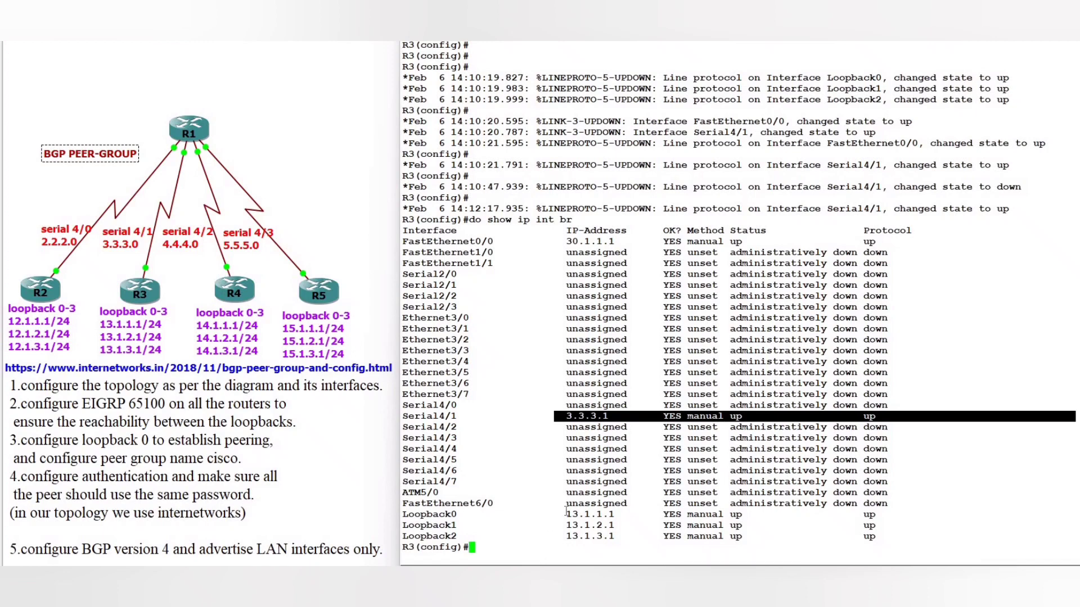
pyautogui.moveTo(562, 514); pyautogui.dragTo(1074, 537)
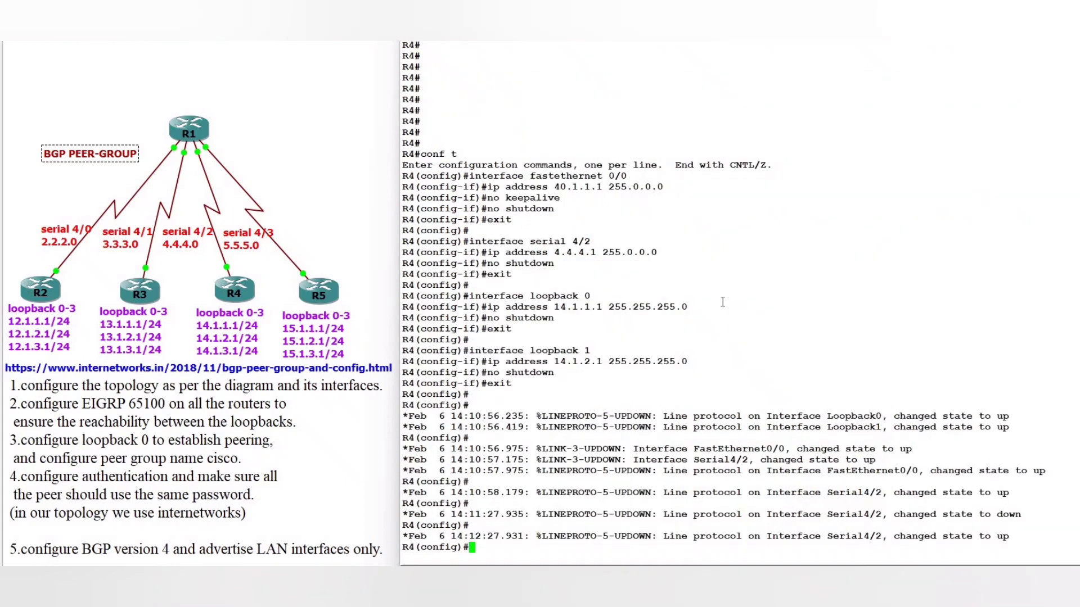
# - Display R4's brief IP interface summary and check the address and status of serial 4/2, FastEthernet 0/0 and both loopbacks
pyautogui.write('do show ip int b')
pyautogui.press('BackSpace')
pyautogui.write('r')
pyautogui.press('Return')
pyautogui.press('space')
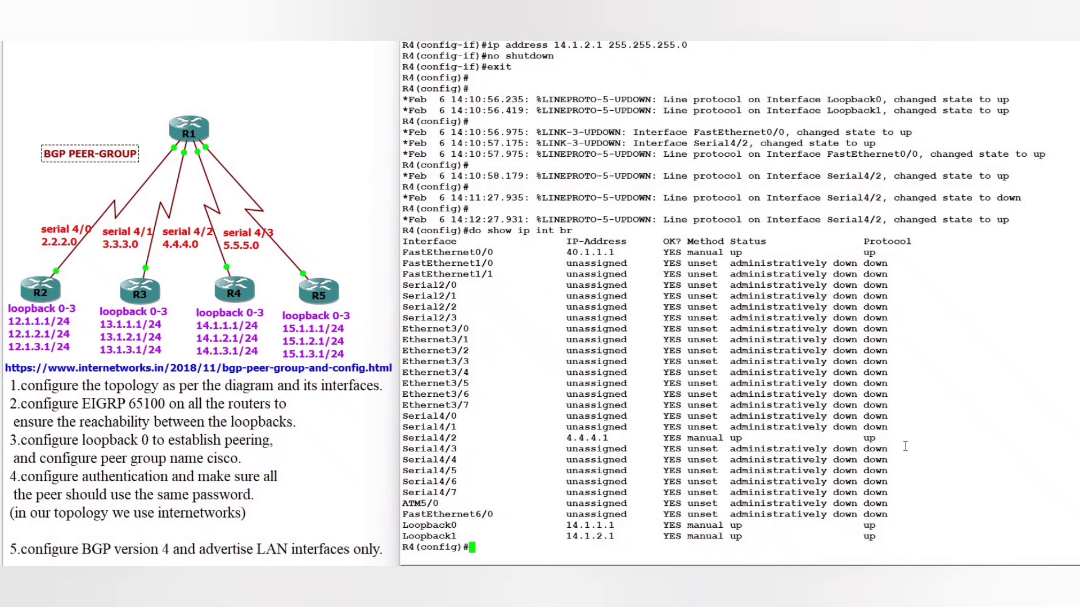
pyautogui.moveTo(886, 439); pyautogui.dragTo(403, 438)
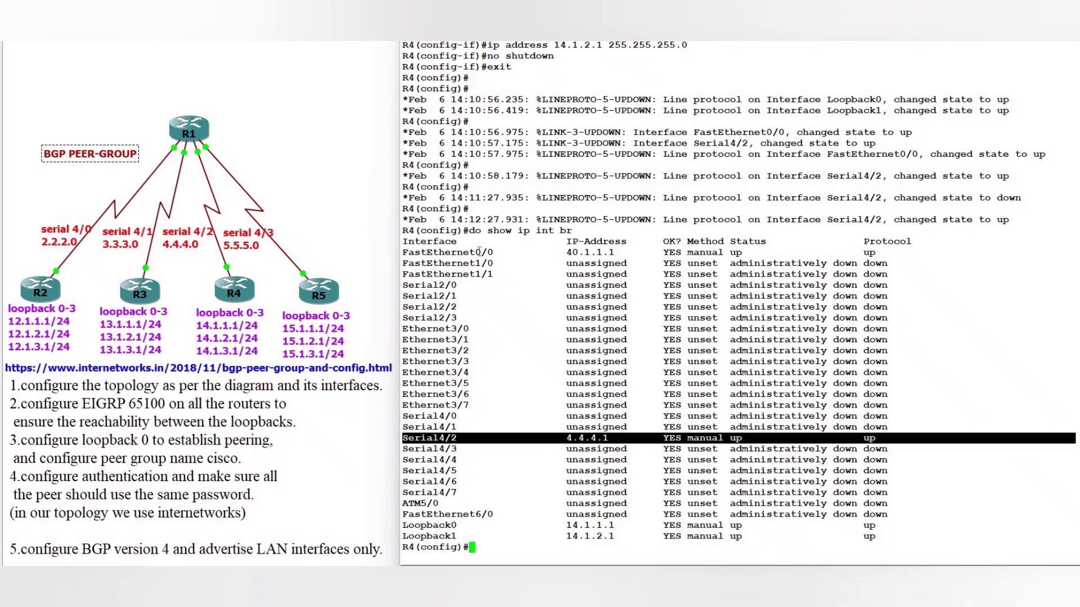
pyautogui.moveTo(469, 252); pyautogui.dragTo(900, 254)
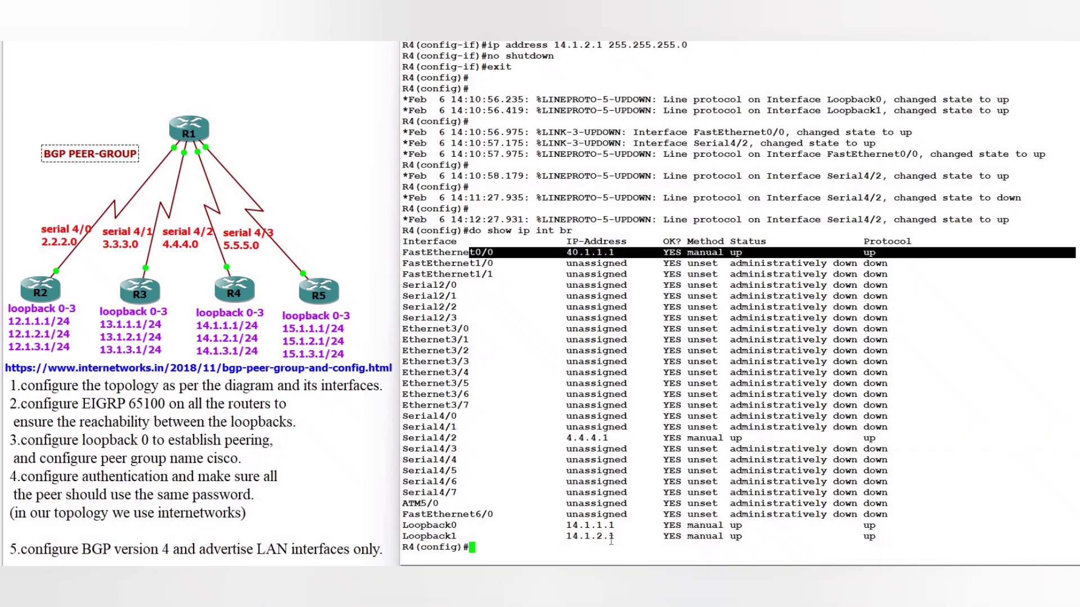
pyautogui.moveTo(536, 525); pyautogui.dragTo(674, 527)
pyautogui.moveTo(812, 541); pyautogui.dragTo(900, 549)
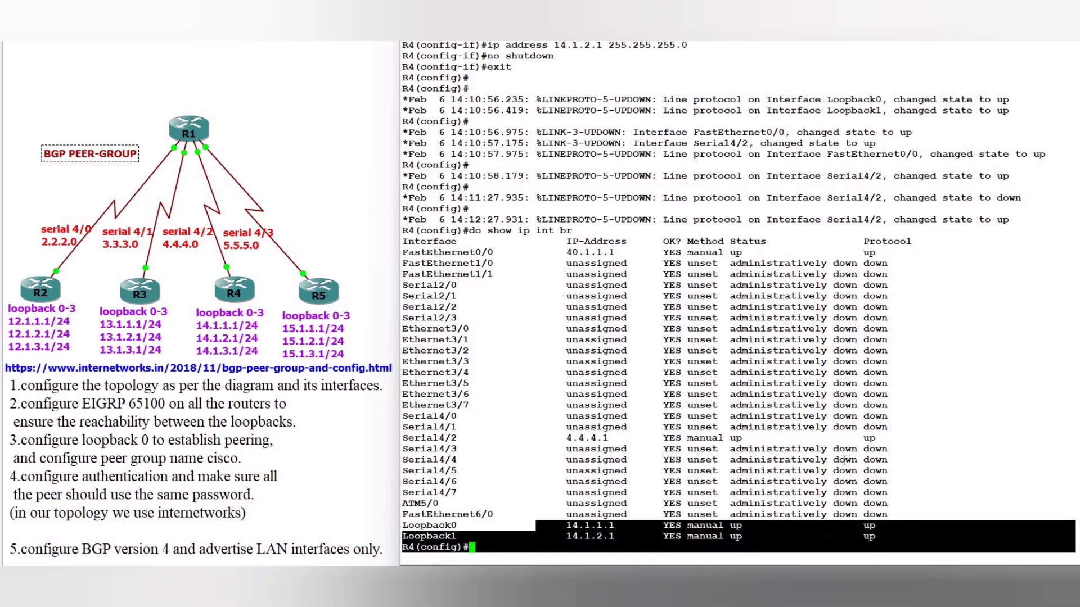
pyautogui.click(845, 461)
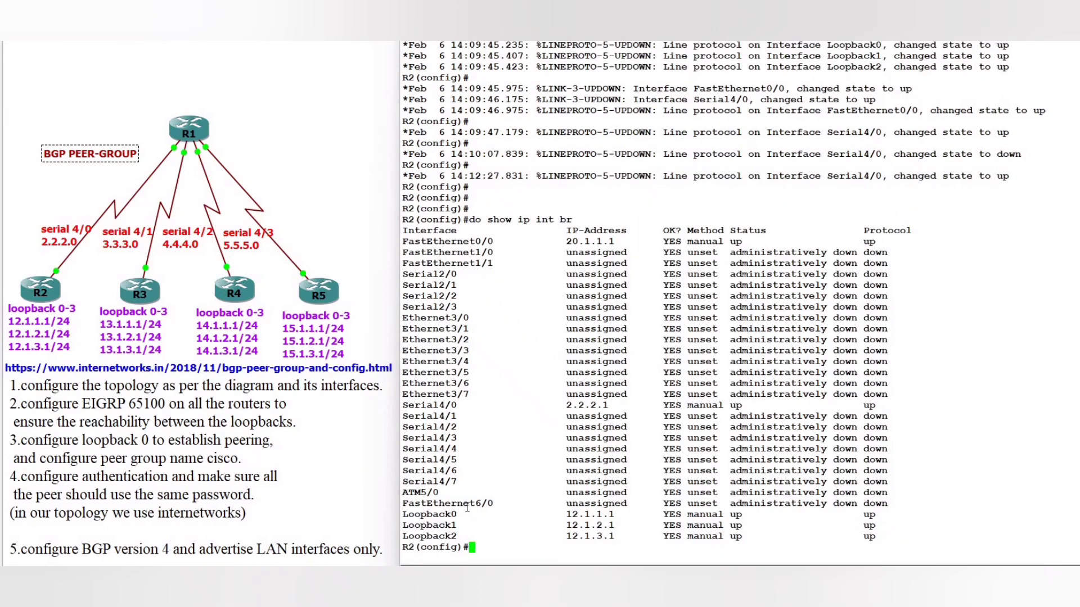
# - On R2, configure EIGRP 65100 with networks 20.0.0.0, 2.0.0.0 and 12.0.0.0, and disable automatic summarization
pyautogui.press('Return')
pyautogui.press('Return')
pyautogui.press('Return')
pyautogui.press('Return')
pyautogui.press('Return')
pyautogui.rightClick(467, 509)
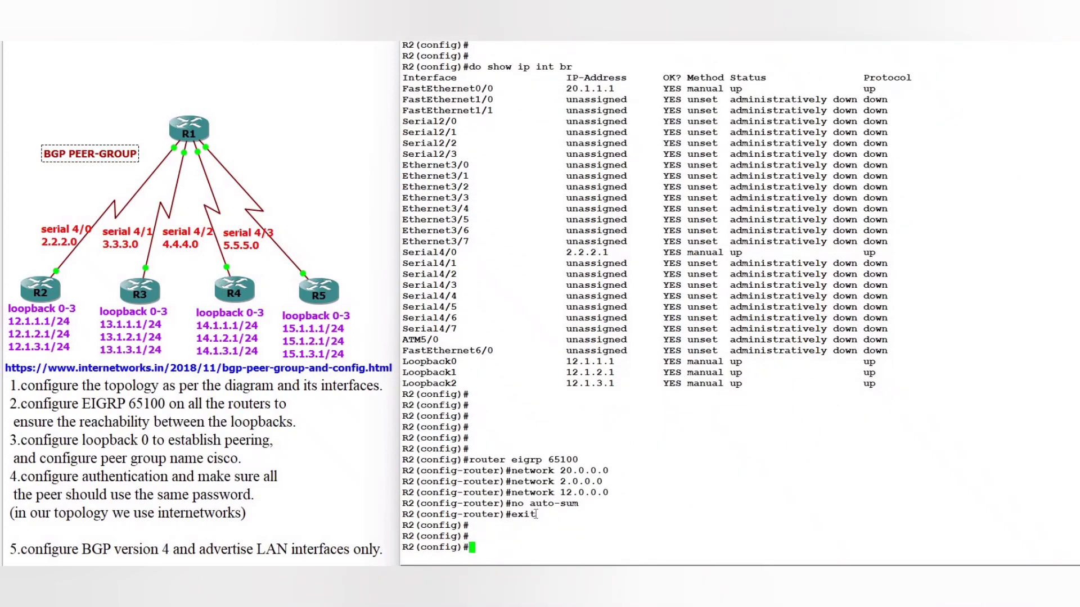
# - On R3, configure EIGRP 65100 with networks 30.0.0.0, 3.0.0.0 and 13.0.0.0, and disable automatic summarization
pyautogui.moveTo(543, 514); pyautogui.dragTo(470, 438)
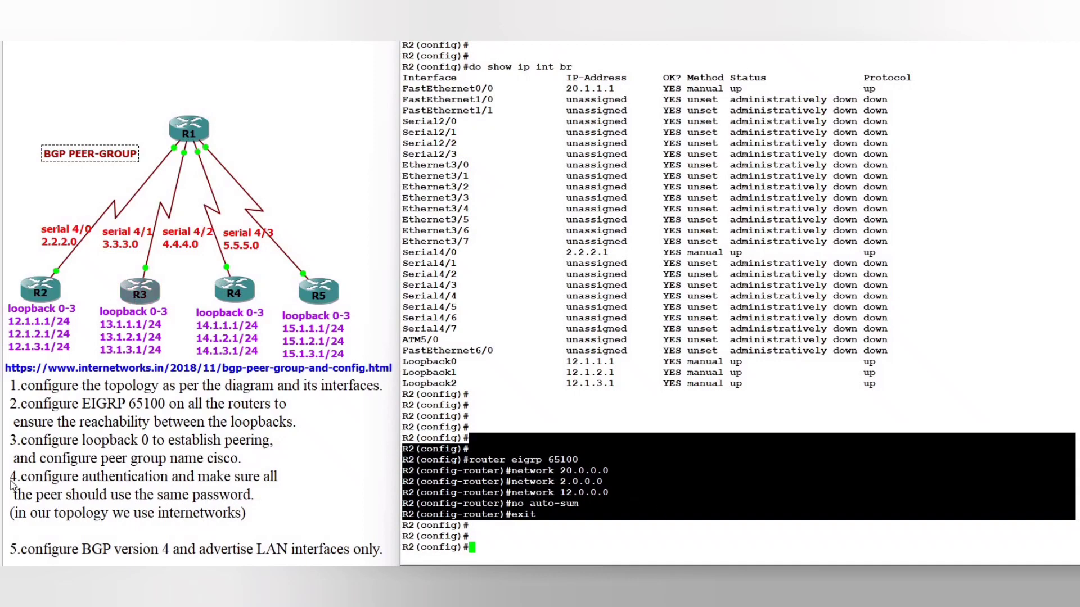
pyautogui.click(683, 67)
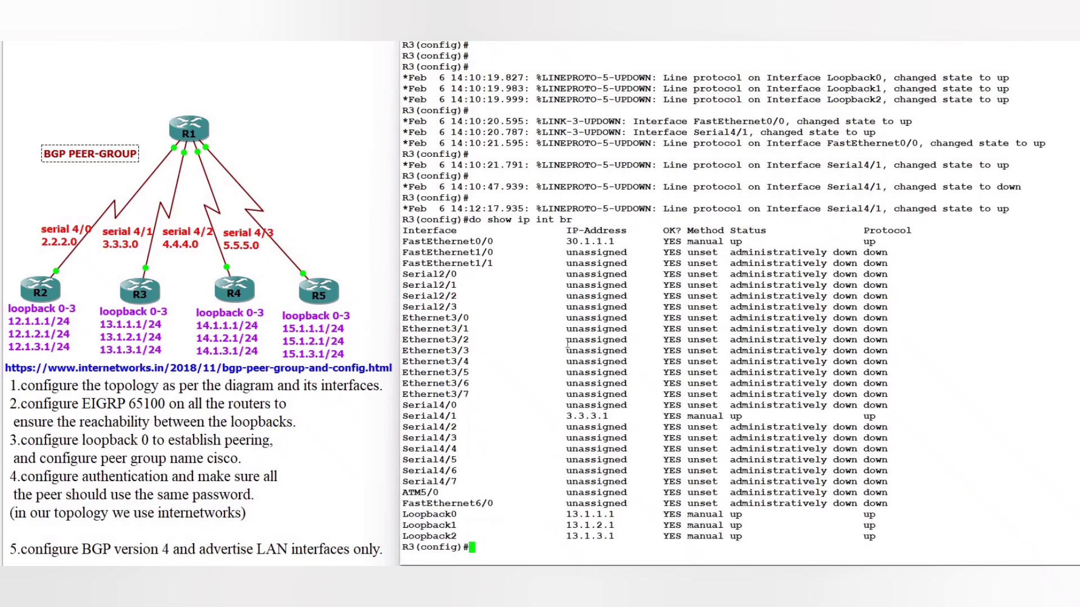
pyautogui.press('Return')
pyautogui.press('Return')
pyautogui.press('Return')
pyautogui.press('Return')
pyautogui.press('Return')
pyautogui.press('Return')
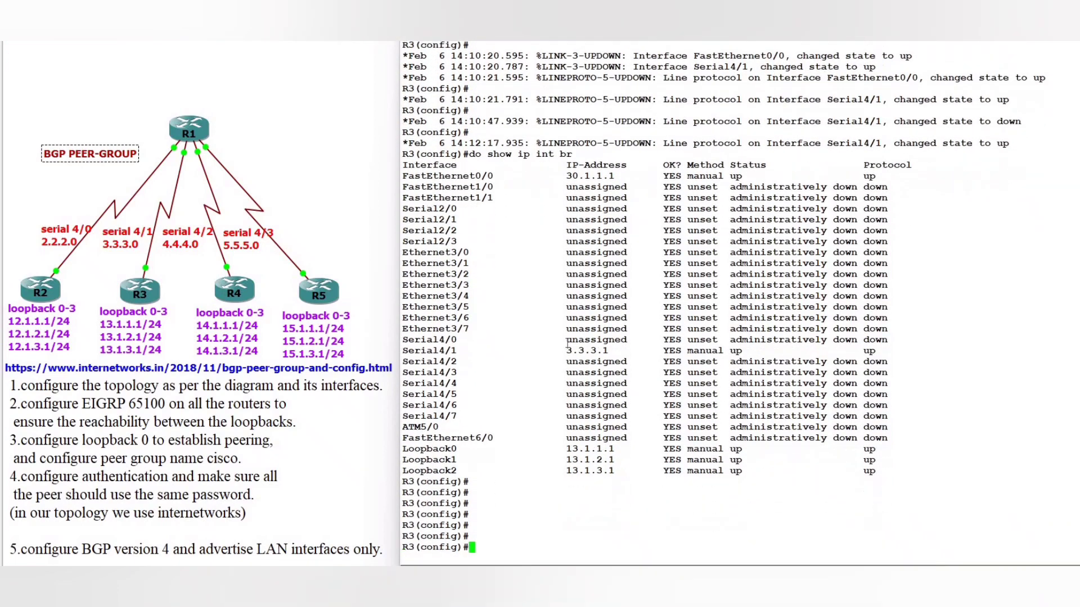
pyautogui.rightClick(567, 343)
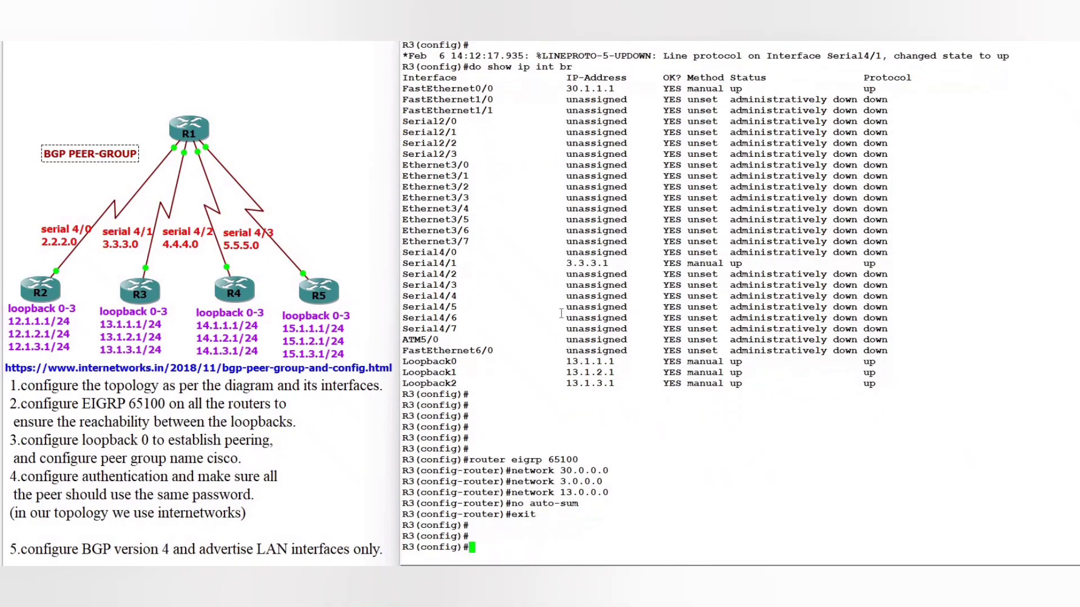
pyautogui.moveTo(402, 531); pyautogui.dragTo(427, 449)
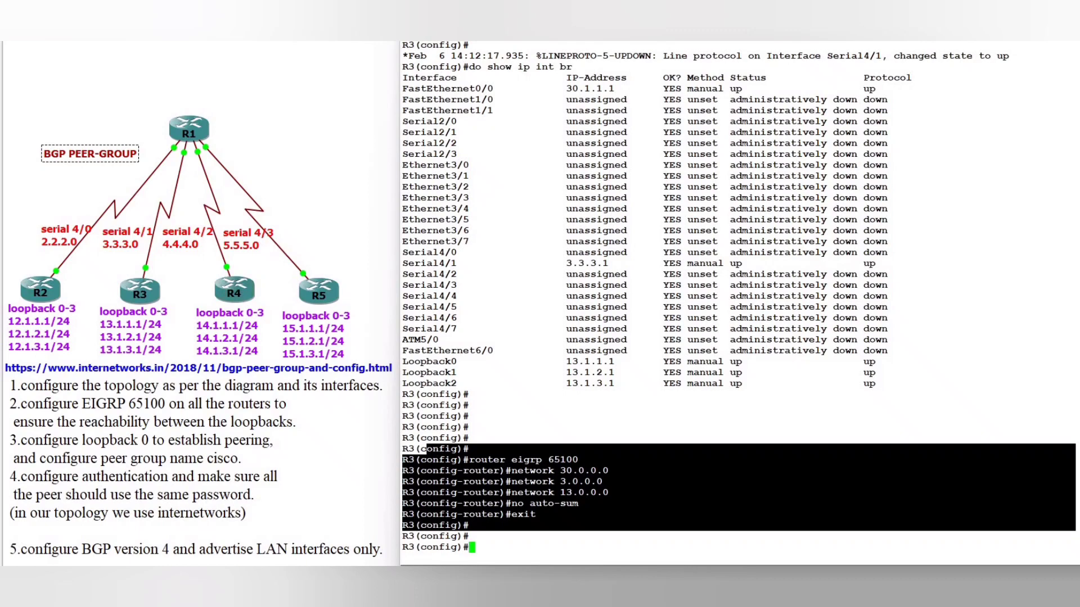
# - On R4, configure EIGRP 65100 with networks 40.0.0.0, 4.0.0.0 and 14.0.0.0, and disable automatic summarization
pyautogui.click(787, 197)
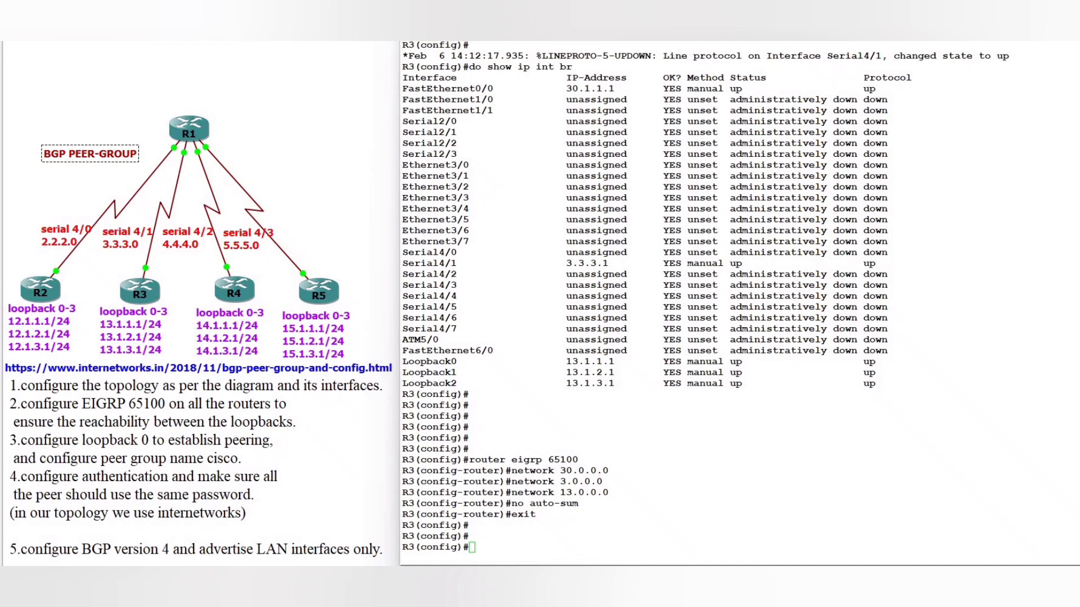
pyautogui.hotkey('alt', 'Tab')
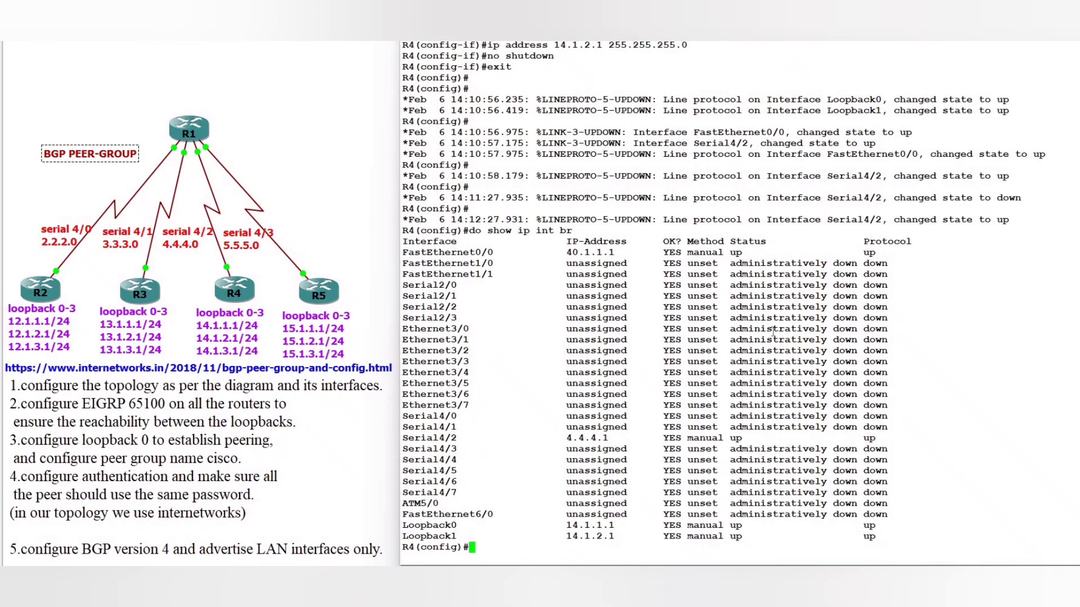
pyautogui.rightClick(773, 332)
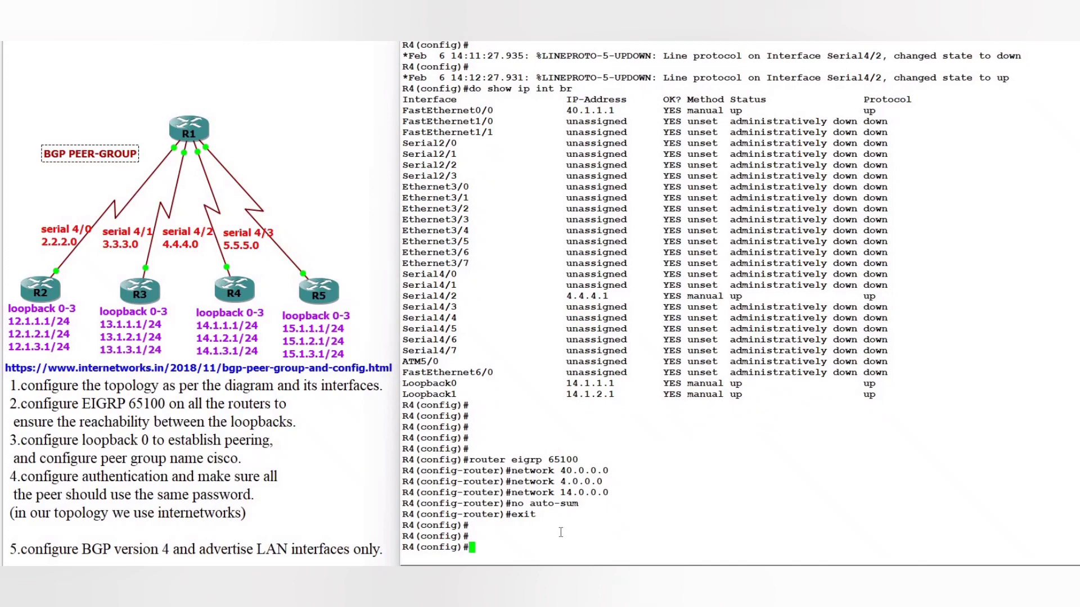
pyautogui.moveTo(545, 514); pyautogui.dragTo(449, 450)
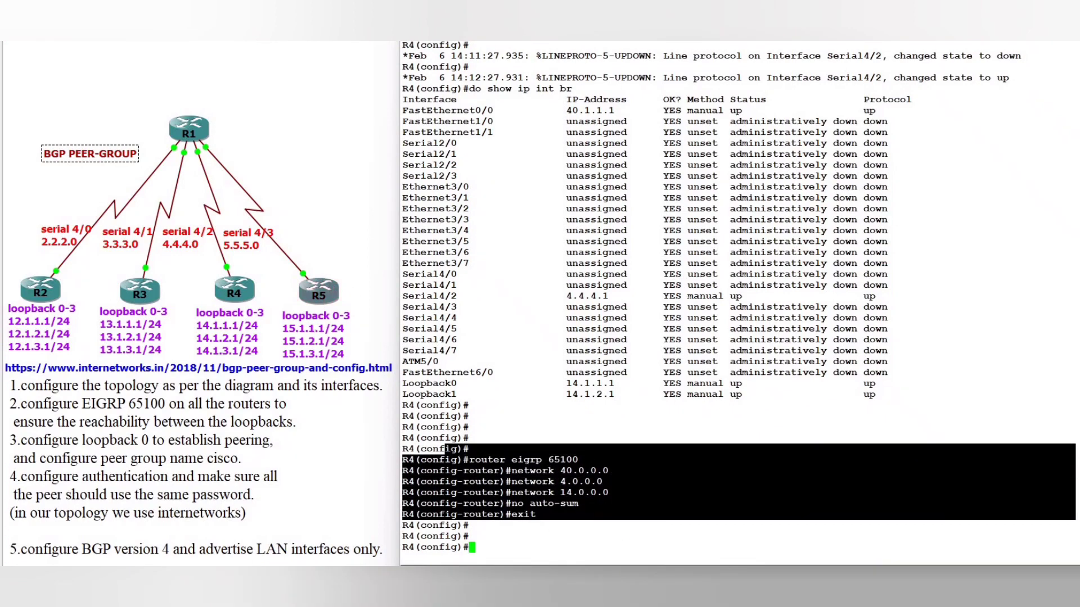
# - On R5, configure EIGRP 65100 with networks 50.0.0.0, 5.0.0.0 and 15.0.0.0, and disable automatic summarization
pyautogui.click(770, 155)
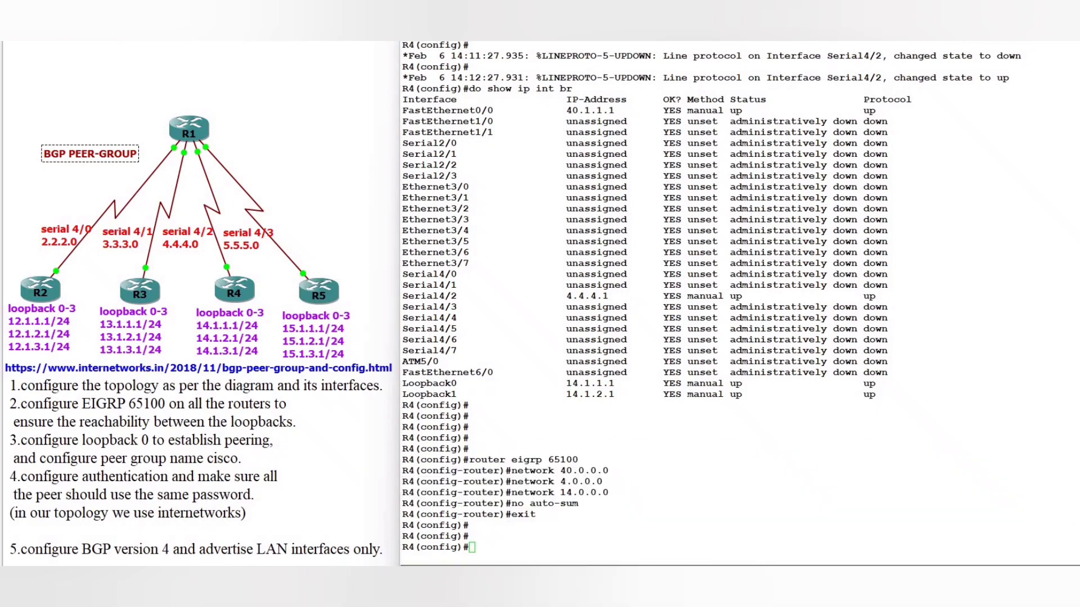
pyautogui.hotkey('alt', 'Tab')
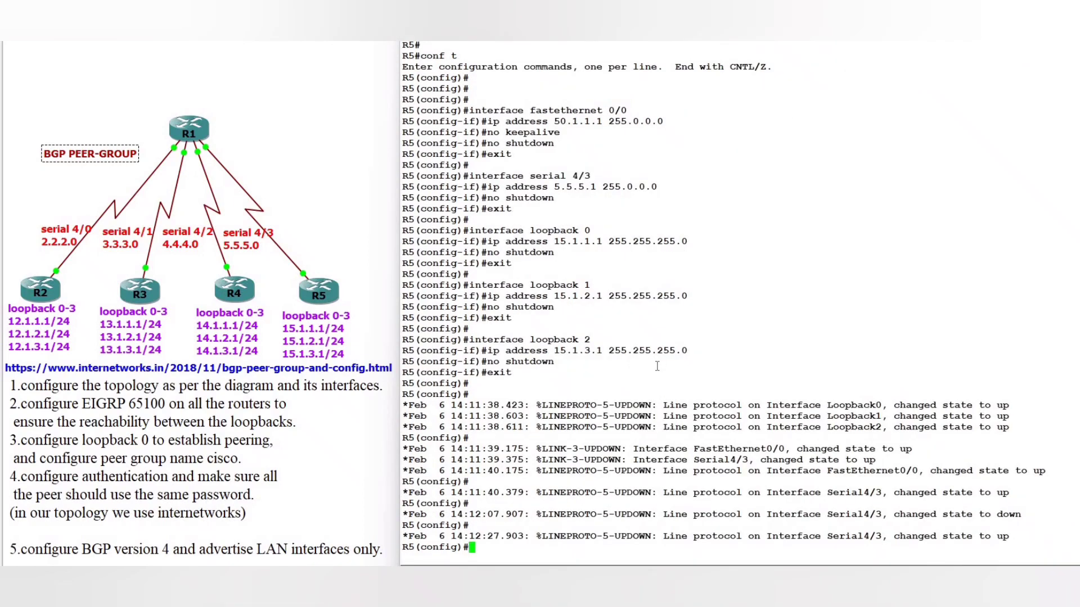
pyautogui.rightClick(656, 366)
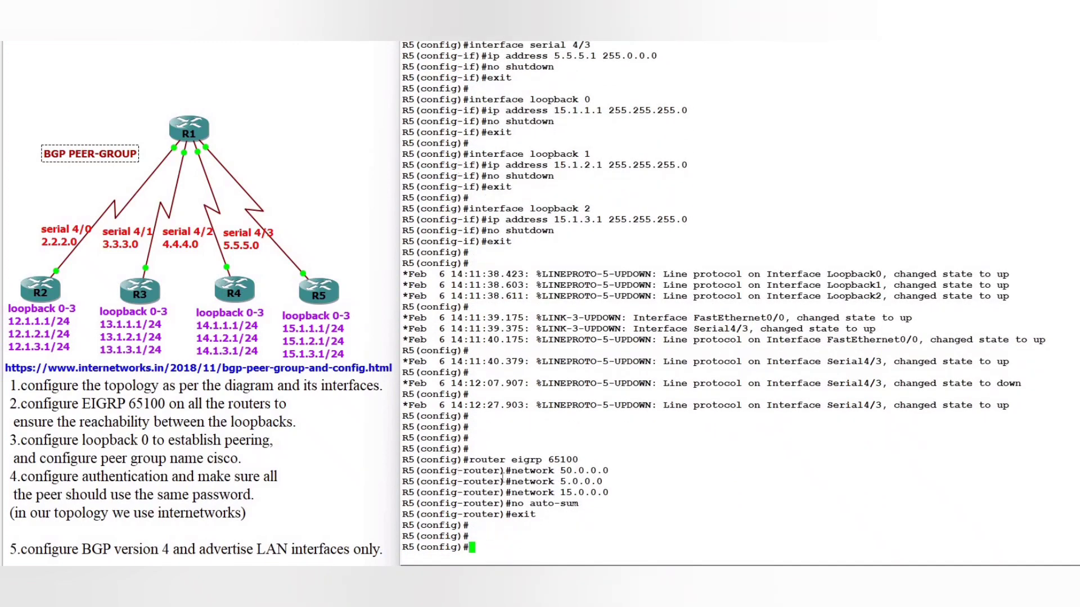
pyautogui.moveTo(468, 450); pyautogui.dragTo(563, 514)
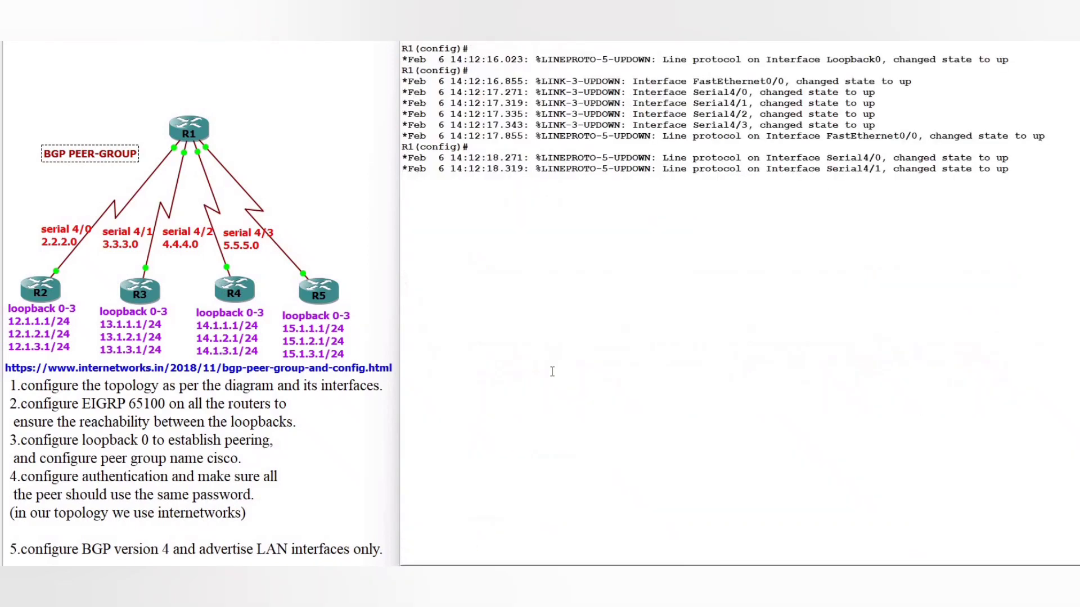
# - On R1, configure EIGRP 65100 with networks 10.0.0.0, 11.0.0.0, 1.0.0.0, 3.0.0.0, 4.0.0.0 and 5.0.0.0, and disable automatic summarization
pyautogui.press('Return')
pyautogui.press('Return')
pyautogui.press('Return')
pyautogui.press('Return')
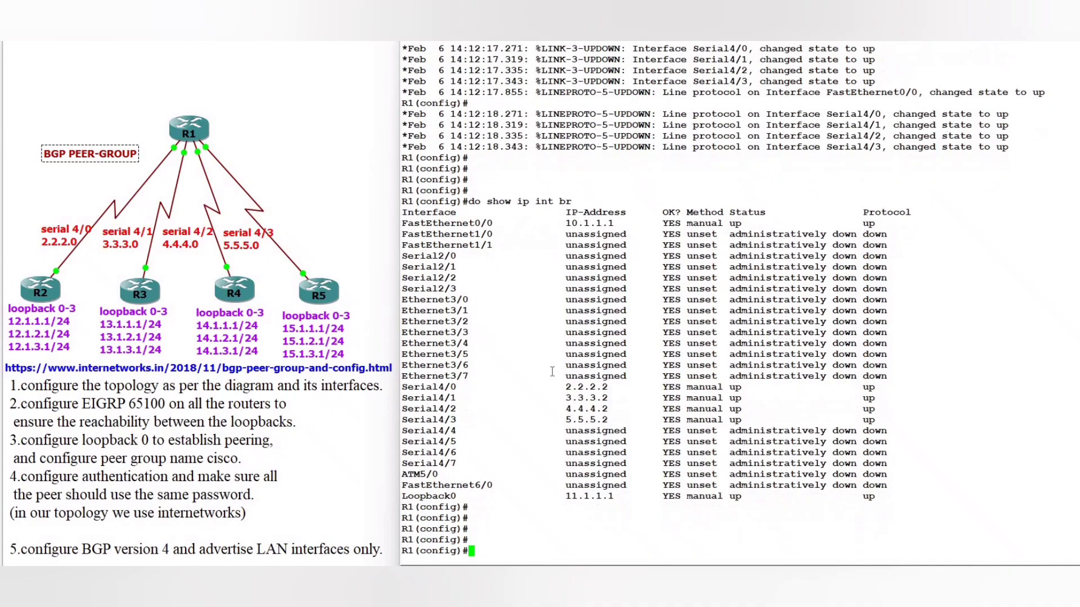
pyautogui.rightClick(552, 371)
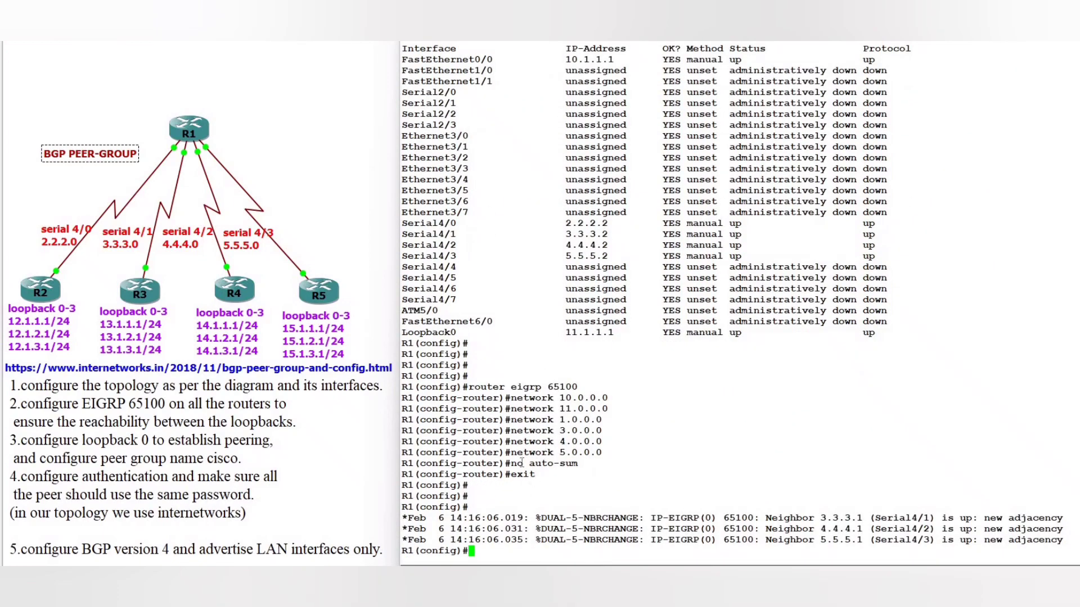
pyautogui.moveTo(534, 476); pyautogui.dragTo(400, 391)
pyautogui.moveTo(427, 522); pyautogui.dragTo(1074, 543)
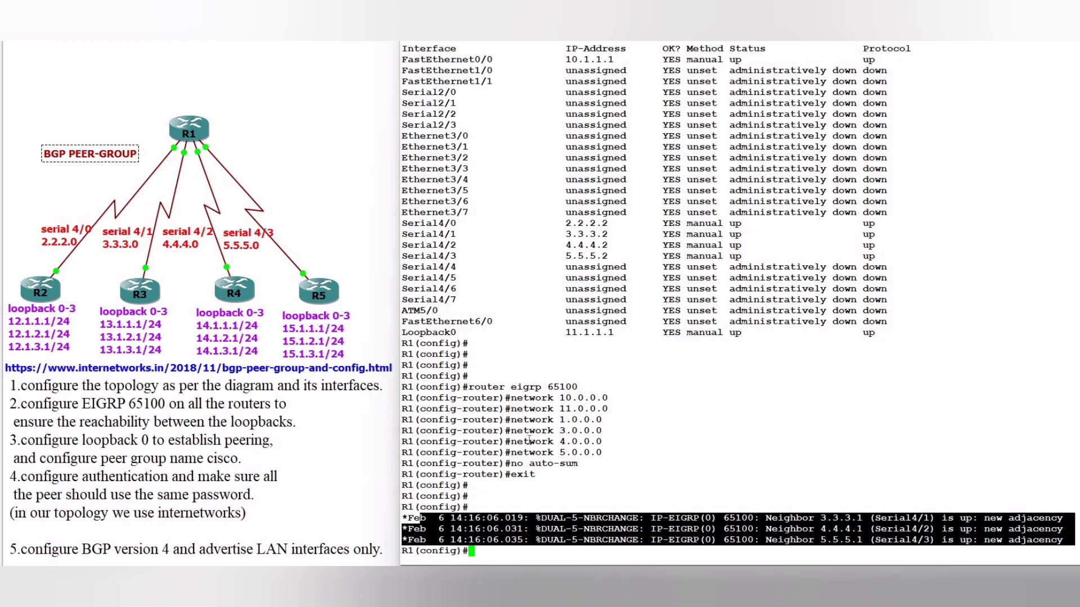
# - On R1, remove network 1.0.0.0 from EIGRP 65100, add network 2.0.0.0, and check the neighbor adjacency messages
pyautogui.moveTo(609, 420); pyautogui.dragTo(556, 420)
pyautogui.click(598, 420)
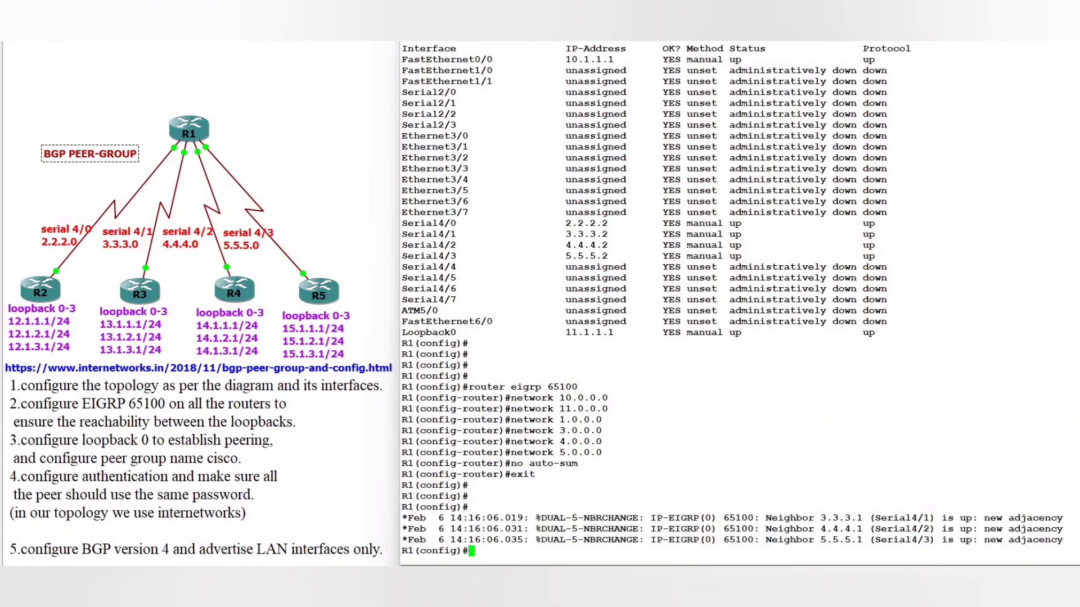
pyautogui.rightClick(615, 536)
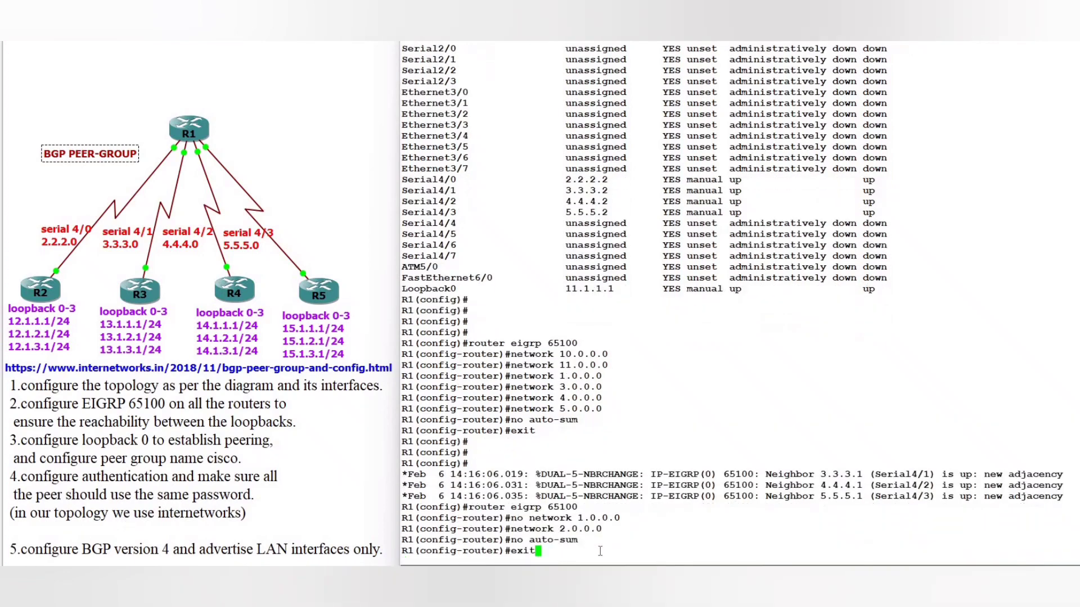
pyautogui.press('Return')
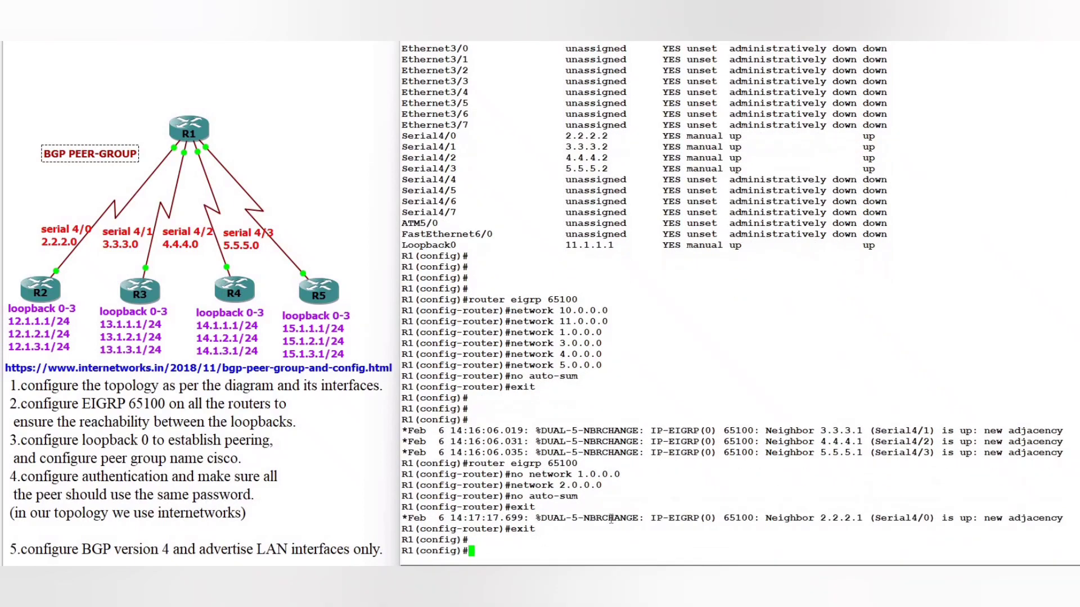
pyautogui.moveTo(540, 518); pyautogui.dragTo(1033, 529)
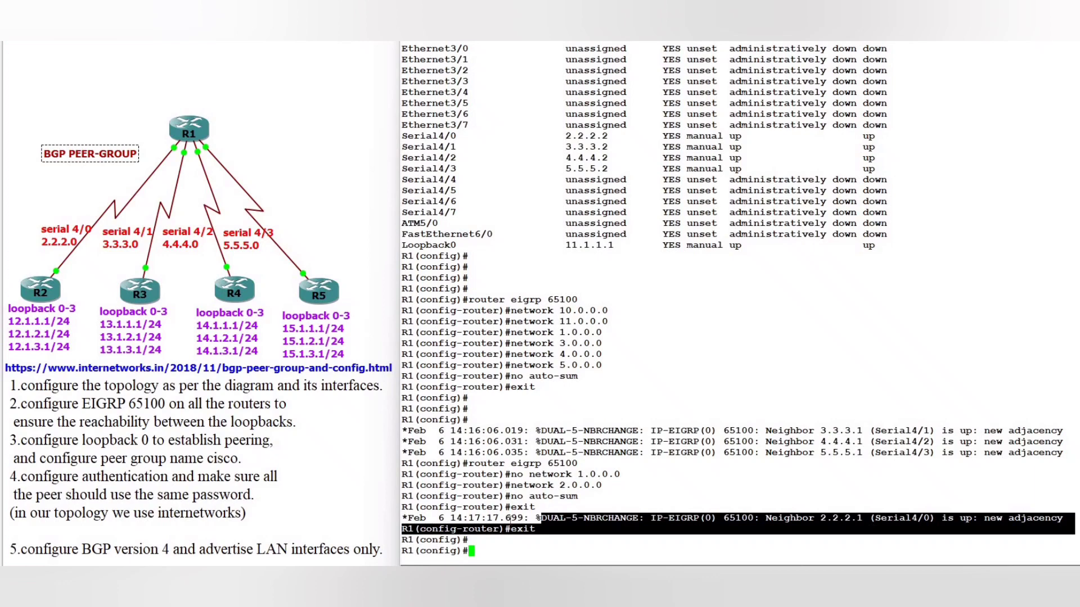
pyautogui.moveTo(556, 332); pyautogui.dragTo(650, 331)
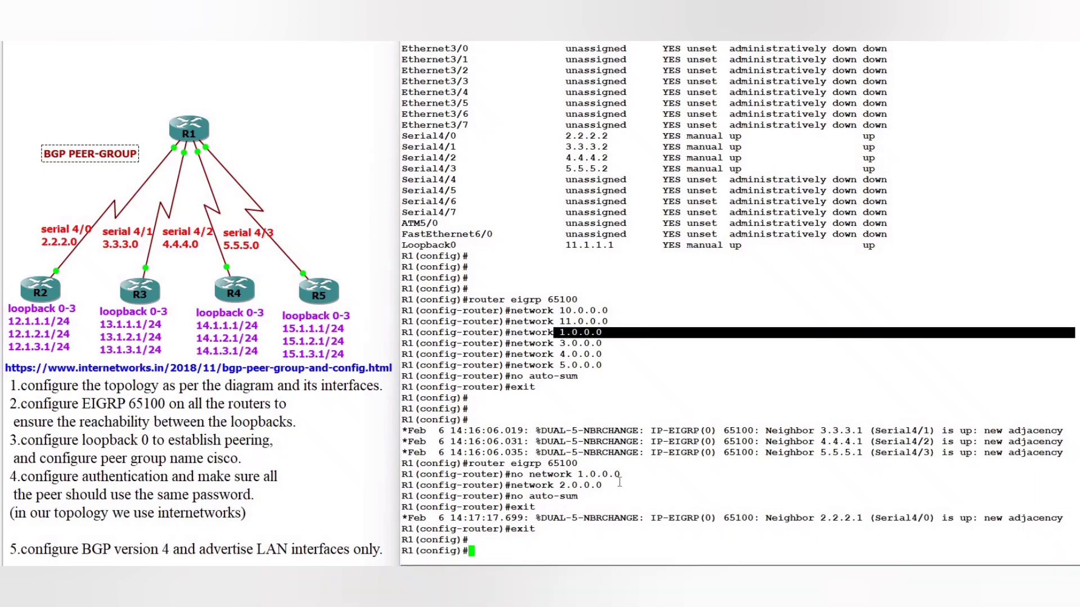
pyautogui.moveTo(556, 485); pyautogui.dragTo(732, 494)
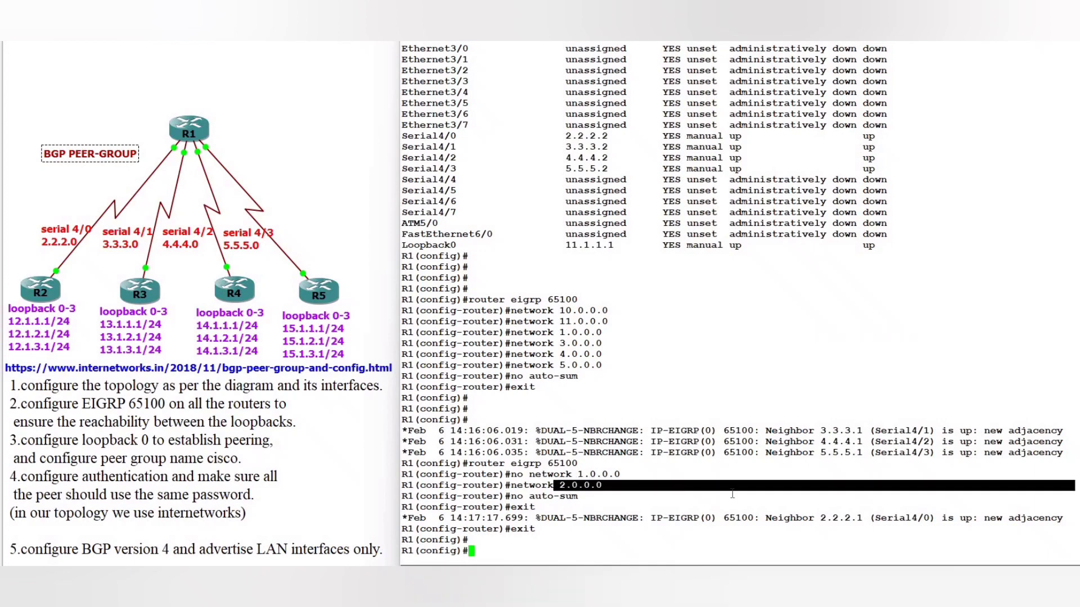
pyautogui.moveTo(723, 420); pyautogui.dragTo(1039, 454)
pyautogui.moveTo(585, 518); pyautogui.dragTo(1002, 518)
pyautogui.click(752, 476)
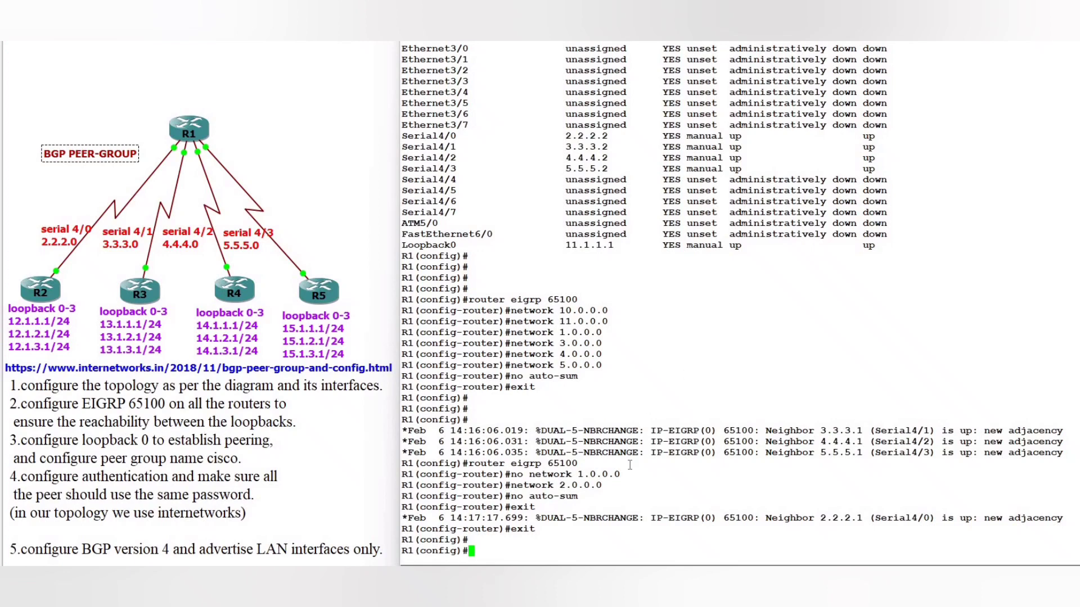
# - From R1, ping R5's LAN address 50.1.1.1 to check its reachability over EIGRP
pyautogui.press('Return')
pyautogui.press('Return')
pyautogui.press('Return')
pyautogui.press('Return')
pyautogui.press('Return')
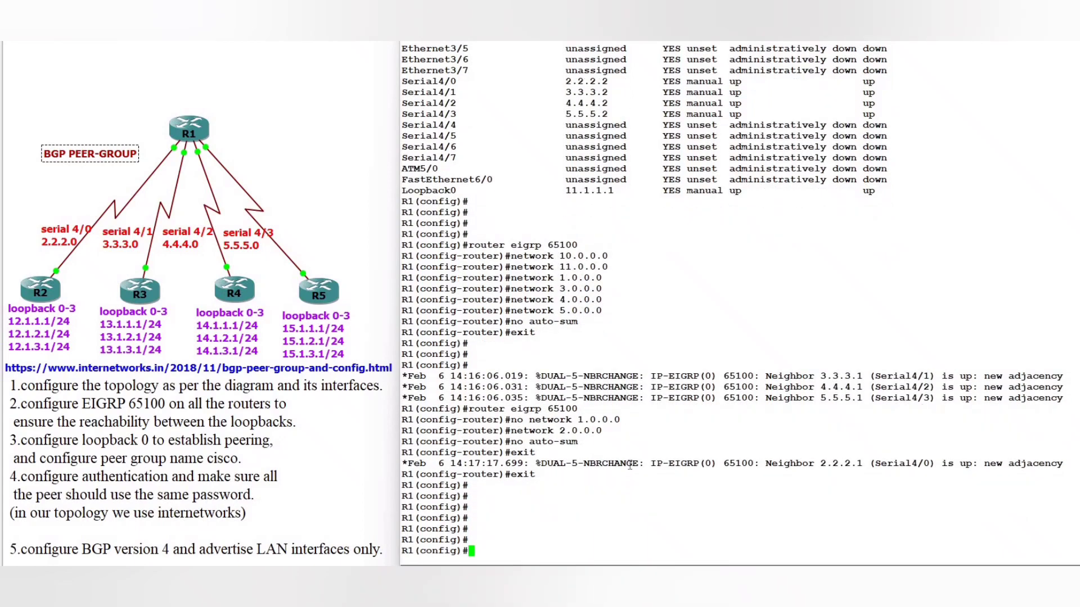
pyautogui.write('do ping  50.1.1.1')
pyautogui.press('Return')
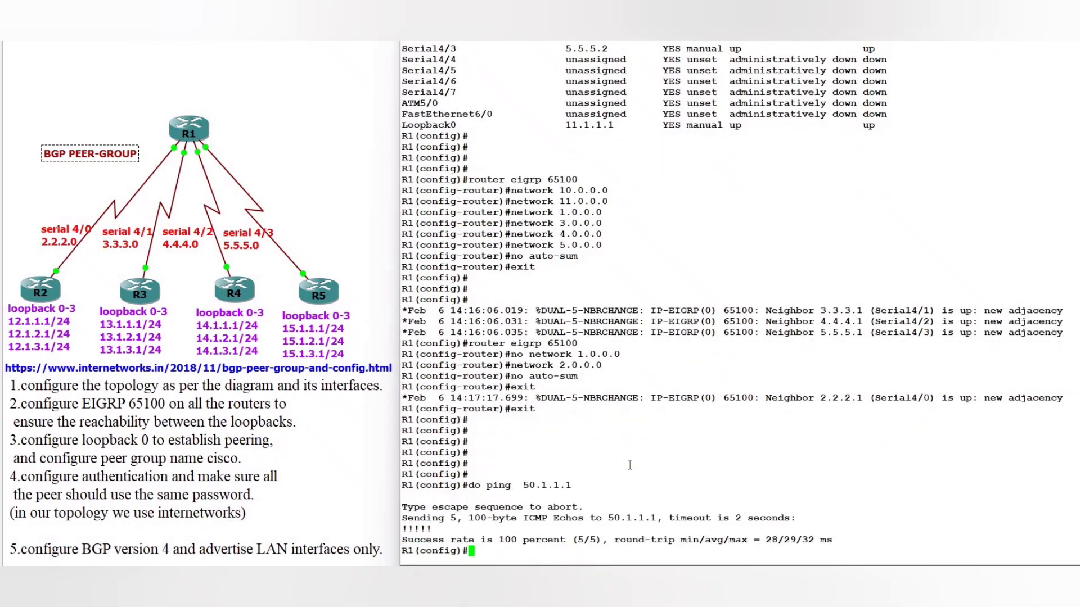
# - From R1, ping R4's LAN address 40.1.1.1 to check its reachability over EIGRP
pyautogui.press('Return')
pyautogui.press('Return')
pyautogui.press('Up')
pyautogui.press('Left')
pyautogui.press('Left')
pyautogui.press('Left')
pyautogui.press('Left')
pyautogui.press('Left')
pyautogui.press('Left')
pyautogui.press('Left')
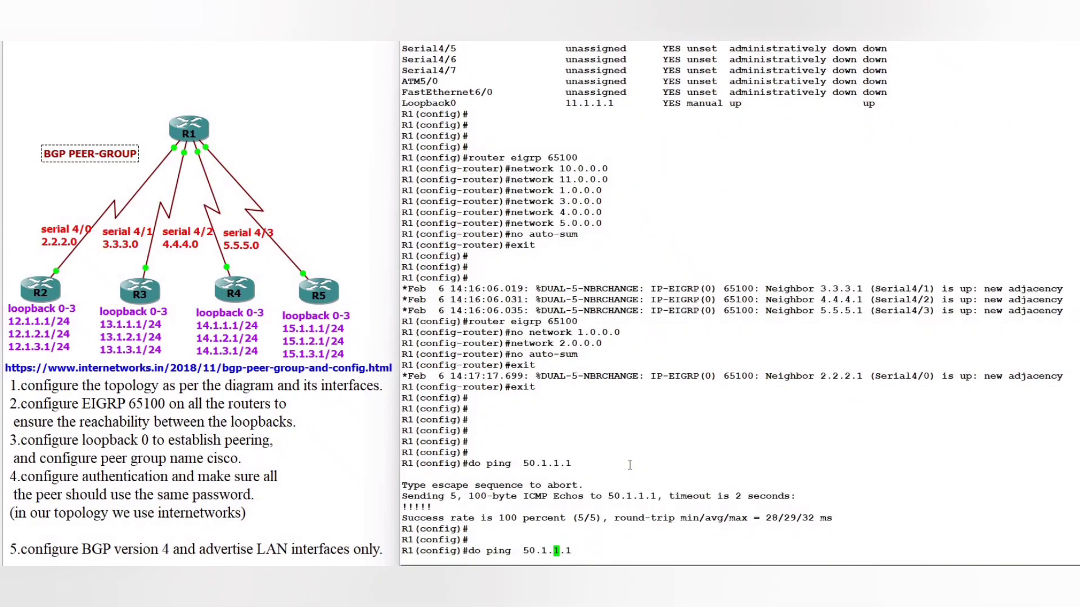
pyautogui.press('BackSpace')
pyautogui.write('4')
pyautogui.press('Return')
# - From R1, ping R3's LAN address 30.1.1.1 to check its reachability over EIGRP
pyautogui.press('Return')
pyautogui.press('Return')
pyautogui.press('Return')
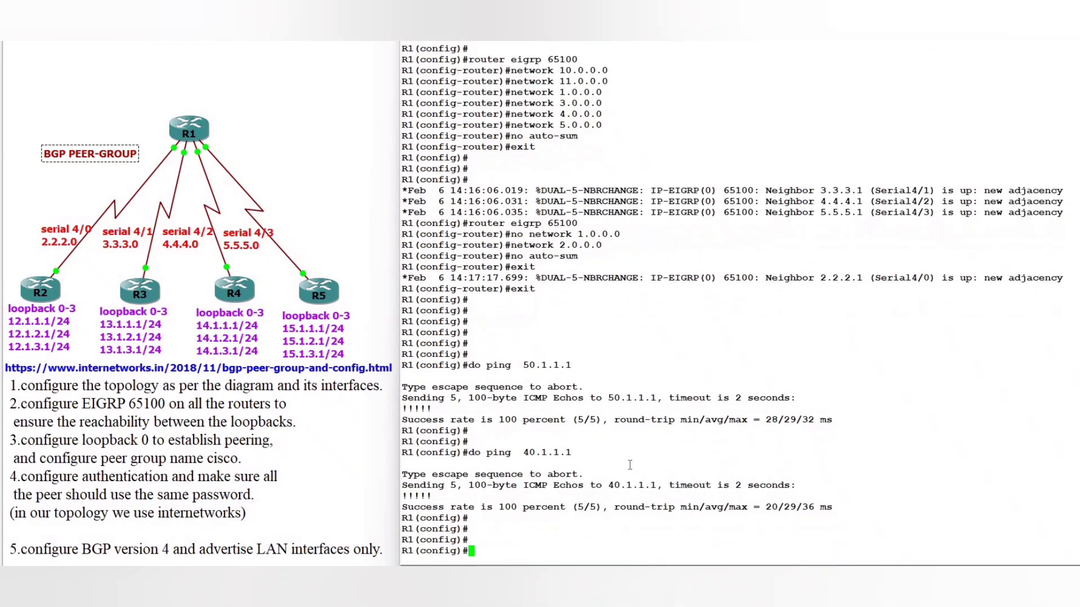
pyautogui.press('Up')
pyautogui.press('Left')
pyautogui.press('Left')
pyautogui.press('Left')
pyautogui.press('Left')
pyautogui.press('Left')
pyautogui.press('Left')
pyautogui.press('Left')
pyautogui.press('BackSpace')
pyautogui.write('3')
pyautogui.press('Return')
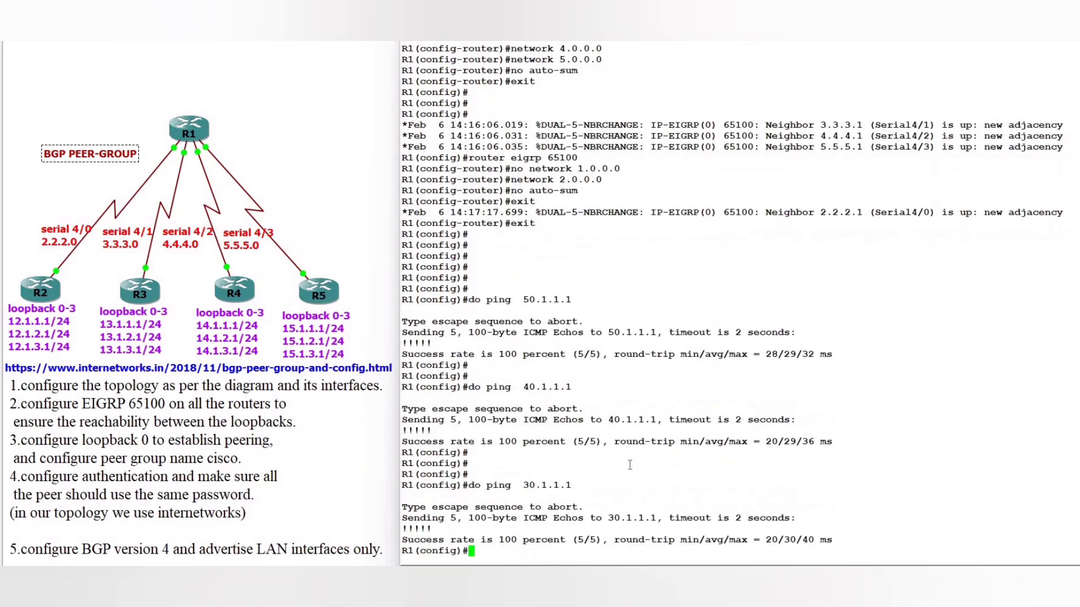
pyautogui.press('Return')
pyautogui.press('Return')
pyautogui.press('Return')
# - From R1, ping R2's LAN address 20.1.1.1 and review the results of all four pings
pyautogui.press('Up')
pyautogui.press('Left')
pyautogui.press('Left')
pyautogui.press('Left')
pyautogui.press('Left')
pyautogui.press('Left')
pyautogui.press('Left')
pyautogui.press('Left')
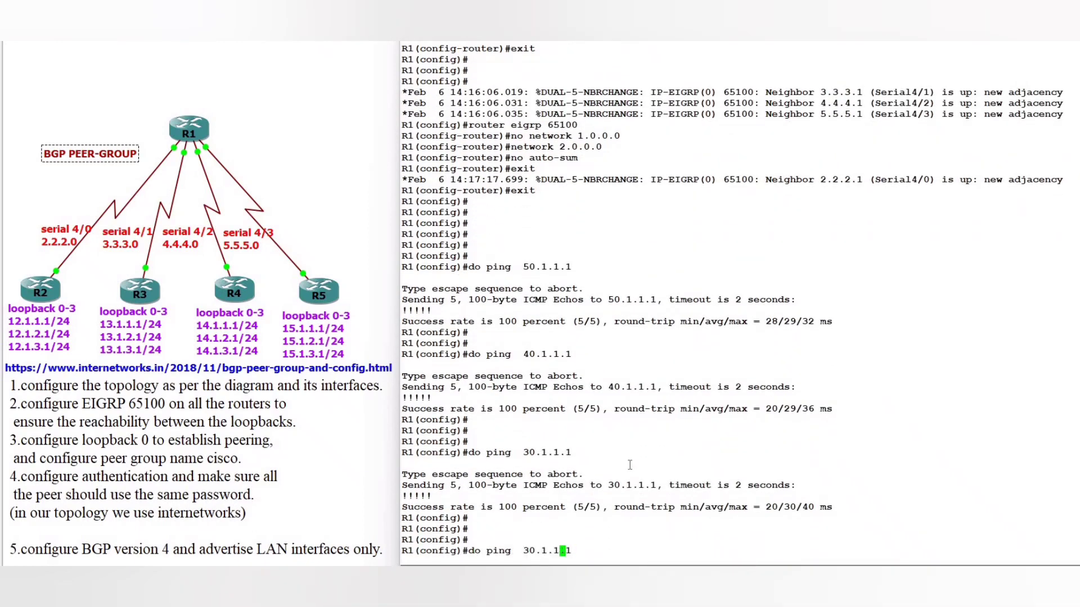
pyautogui.press('BackSpace')
pyautogui.write('1')
pyautogui.press('BackSpace')
pyautogui.write('2')
pyautogui.press('Return')
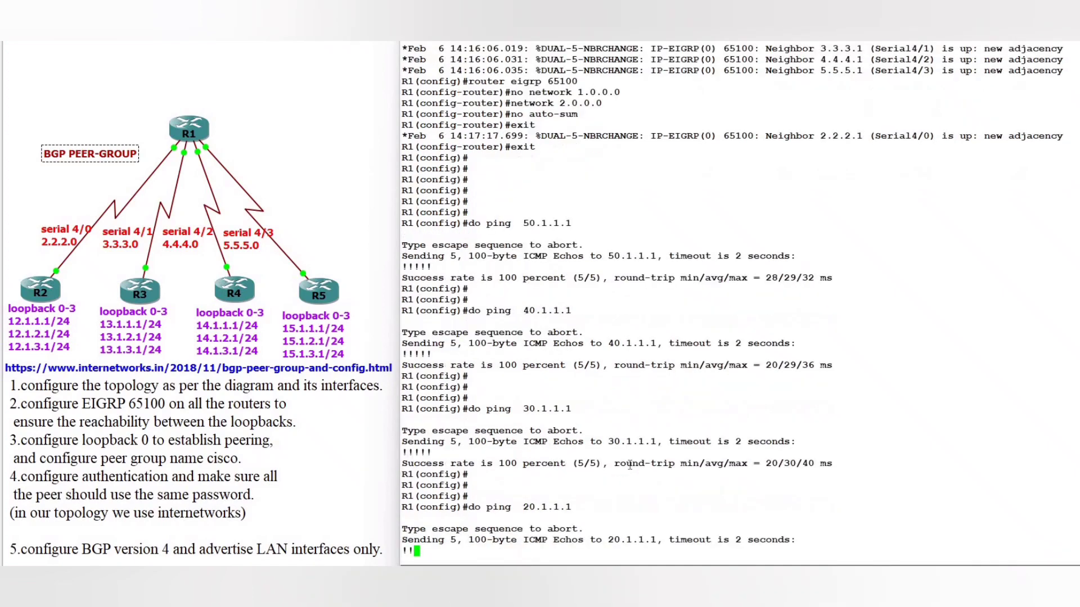
pyautogui.press('Return')
pyautogui.press('Return')
pyautogui.press('Return')
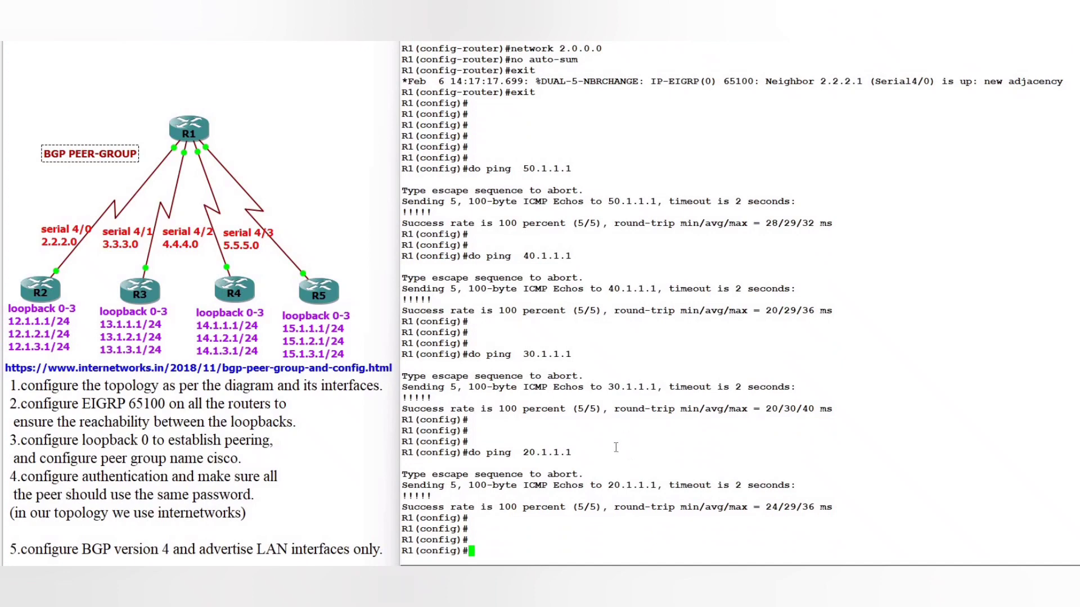
pyautogui.moveTo(844, 509); pyautogui.dragTo(470, 158)
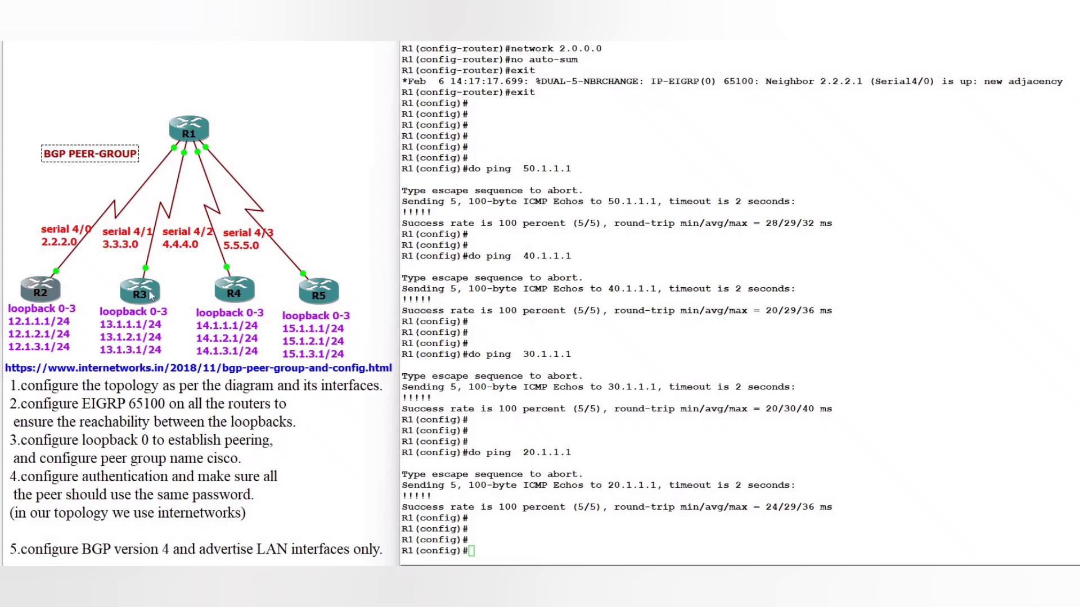
# - On R2, configure BGP 65100 peer group cisco with loopback 0 source, version 4 and neighbor password, add peers 11.1.1.1, 13.1.1.1, 14.1.1.1 and 15.1.1.1, and advertise 20.0.0.0
pyautogui.click(327, 292)
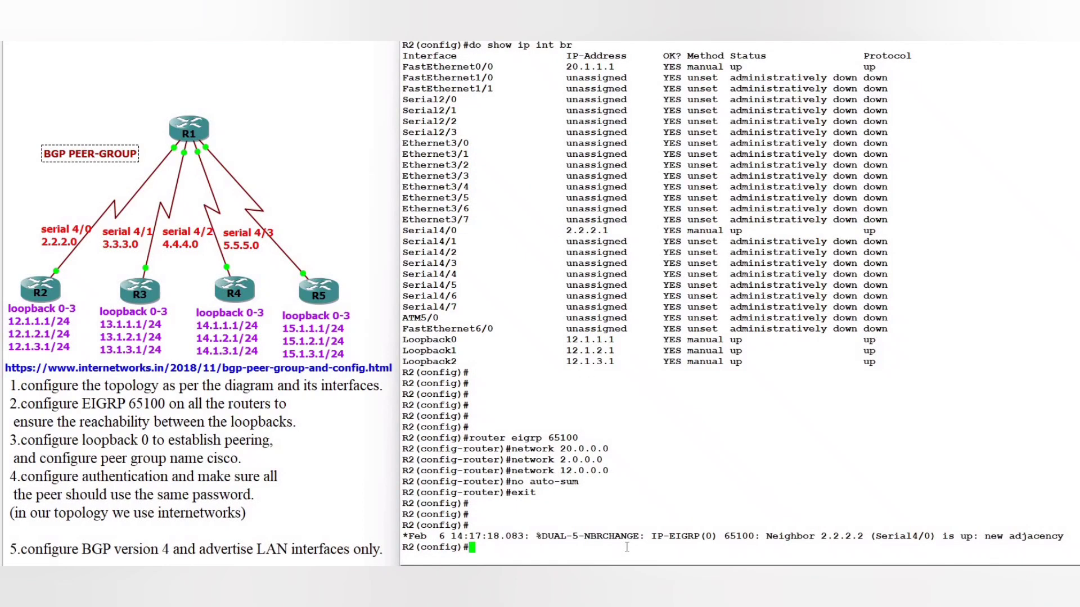
pyautogui.press('Return')
pyautogui.press('Return')
pyautogui.press('Return')
pyautogui.press('Return')
pyautogui.press('Return')
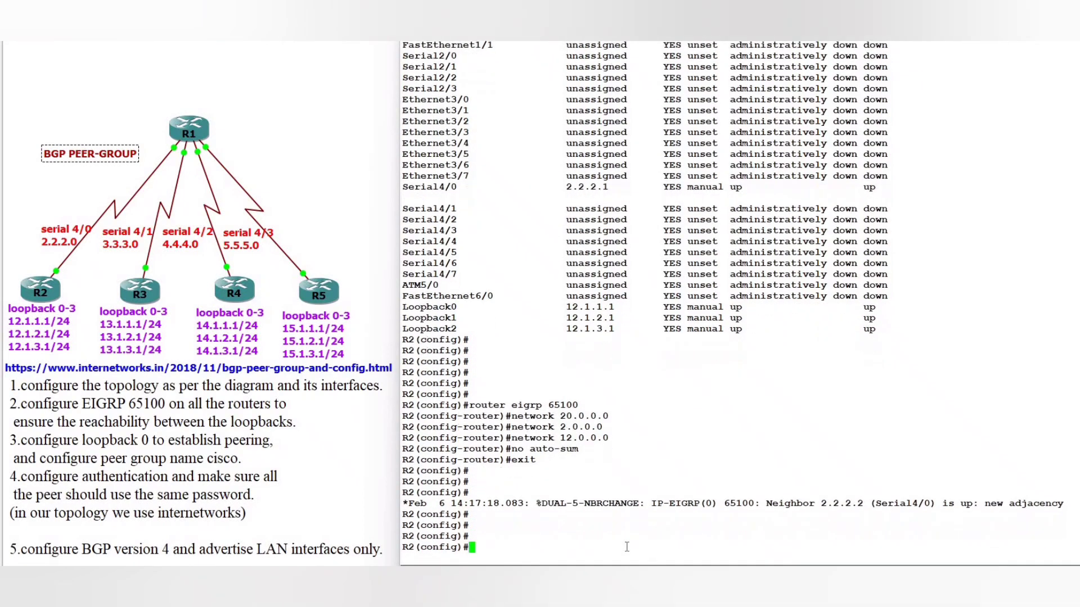
pyautogui.rightClick(626, 547)
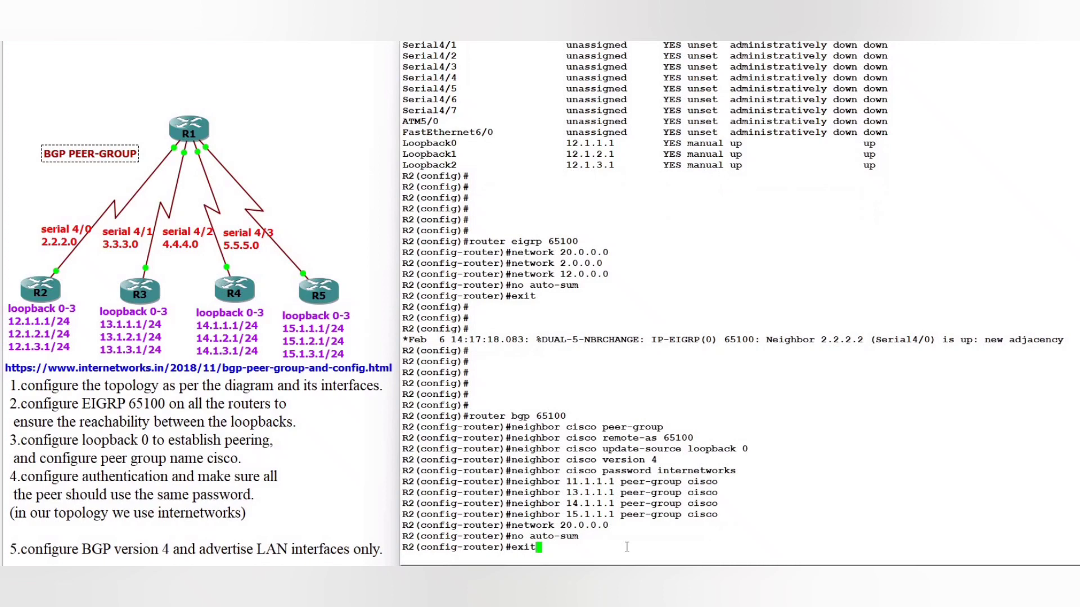
pyautogui.moveTo(563, 537); pyautogui.dragTo(421, 405)
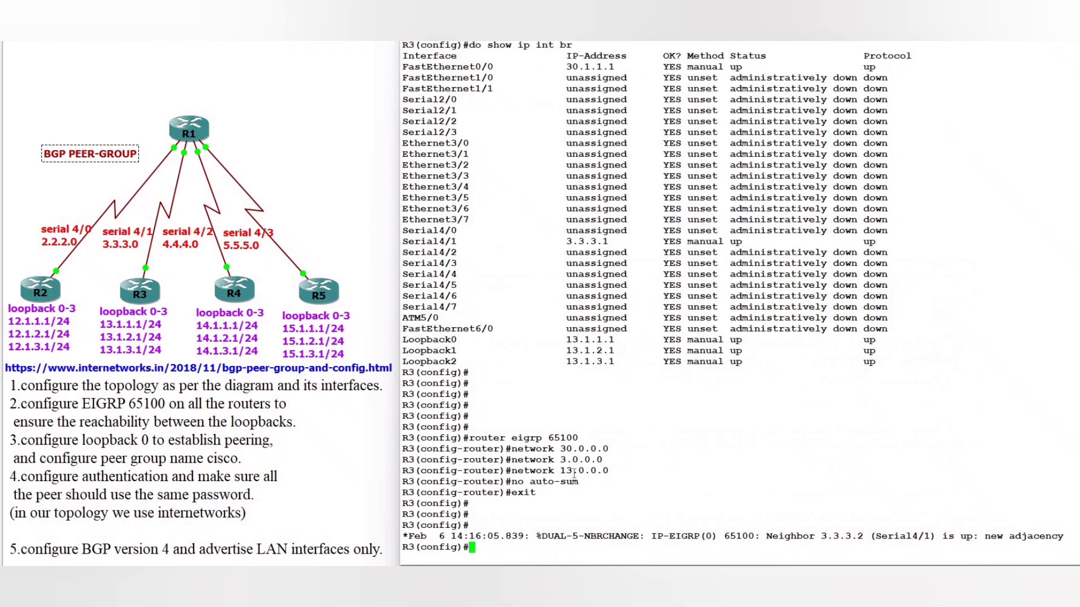
# - On R3, configure BGP 65100 peer group cisco with loopback 0 source, version 4 and neighbor password, add peers 11.1.1.1, 12.1.1.1, 14.1.1.1 and 15.1.1.1, and advertise 30.0.0.0
pyautogui.press('Return')
pyautogui.press('Return')
pyautogui.press('Return')
pyautogui.press('Return')
pyautogui.press('Return')
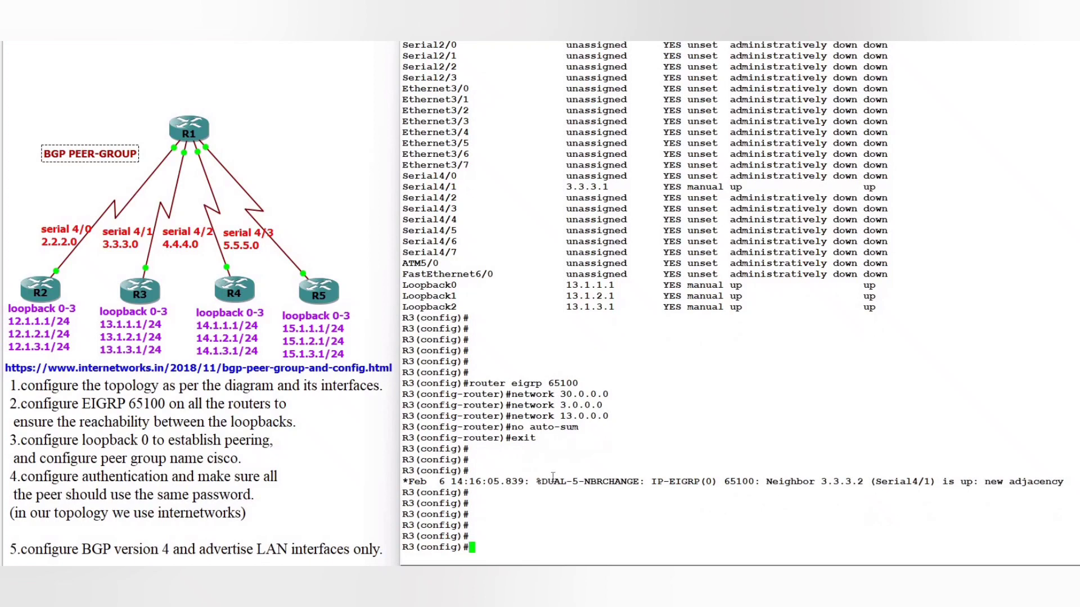
pyautogui.rightClick(541, 530)
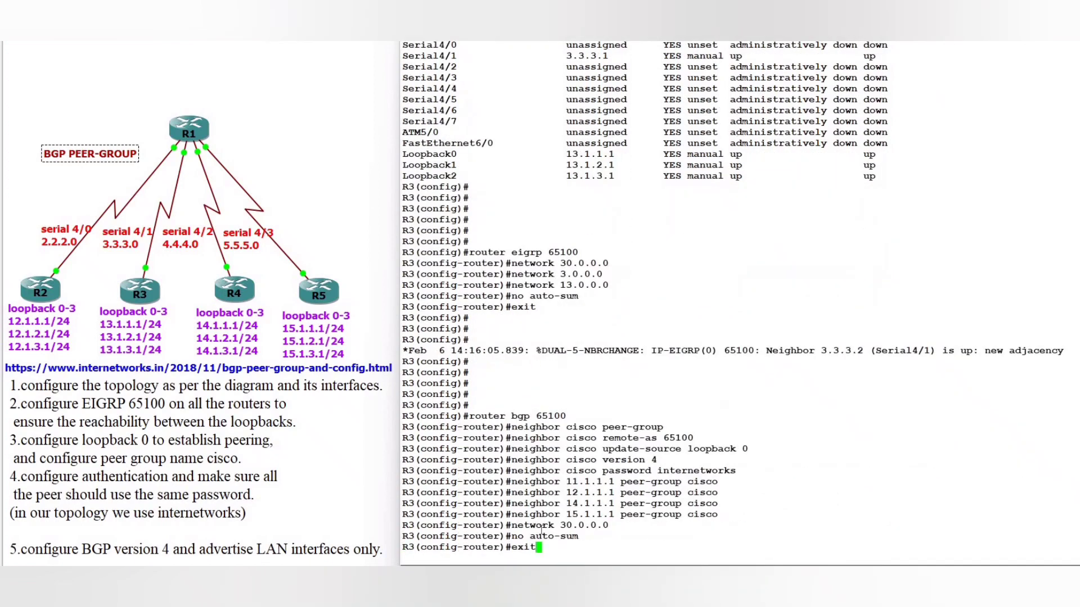
pyautogui.press('Return')
pyautogui.press('Return')
pyautogui.moveTo(541, 530); pyautogui.dragTo(452, 394)
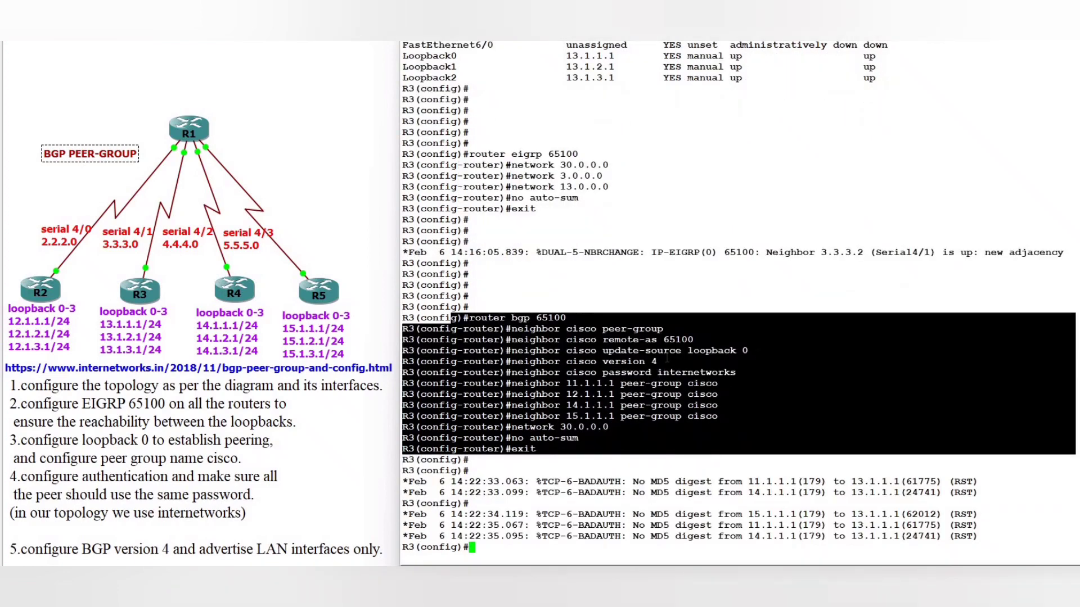
pyautogui.moveTo(657, 351); pyautogui.dragTo(753, 352)
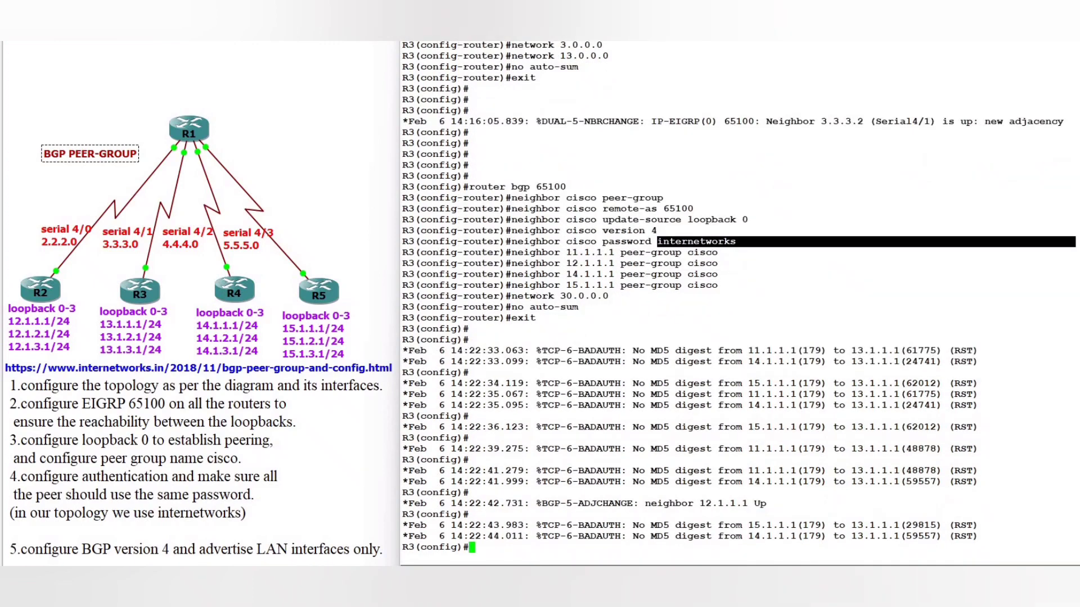
pyautogui.scroll(4, 235, 288)
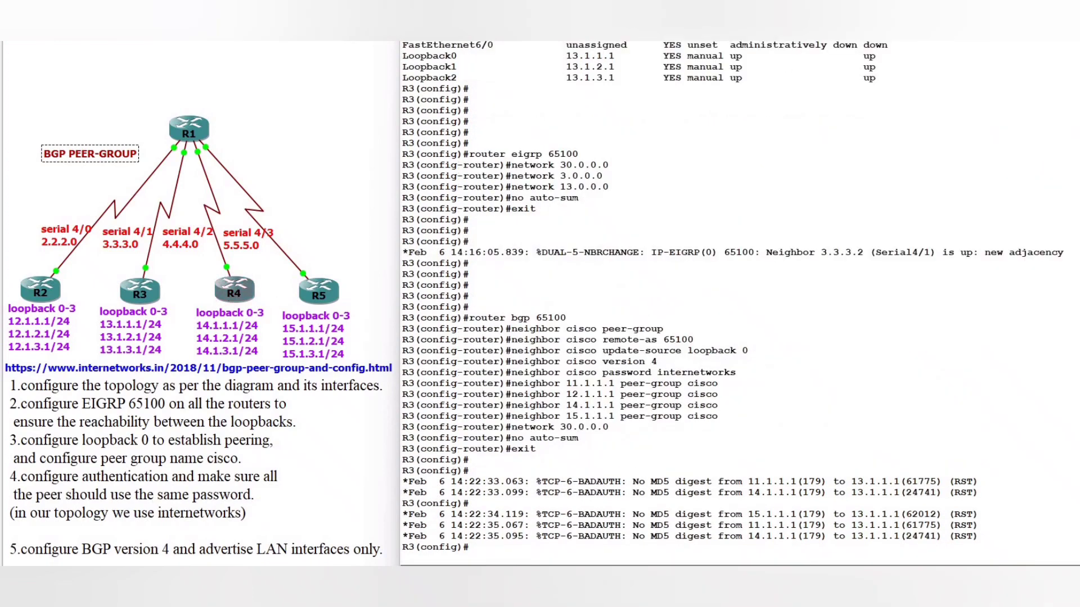
# - On R4, configure BGP 65100 peer group cisco with loopback 0 source, version 4 and neighbor password, add peers 11.1.1.1, 13.1.1.1, 12.1.1.1 and 15.1.1.1, and advertise 40.0.0.0
pyautogui.hotkey('ctrl', 'Tab')
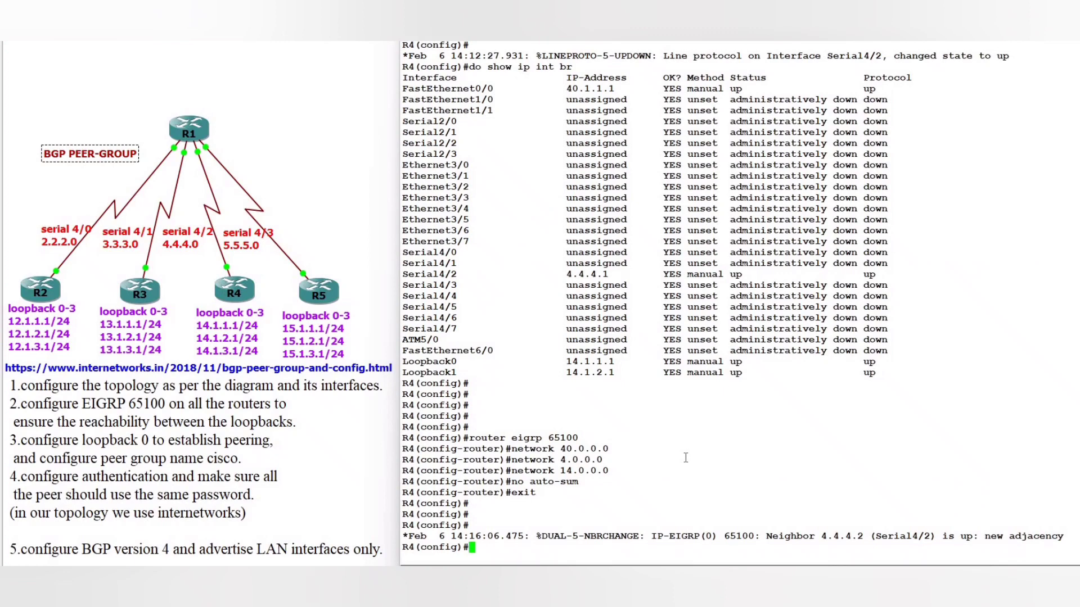
pyautogui.press('Return')
pyautogui.press('Return')
pyautogui.press('Return')
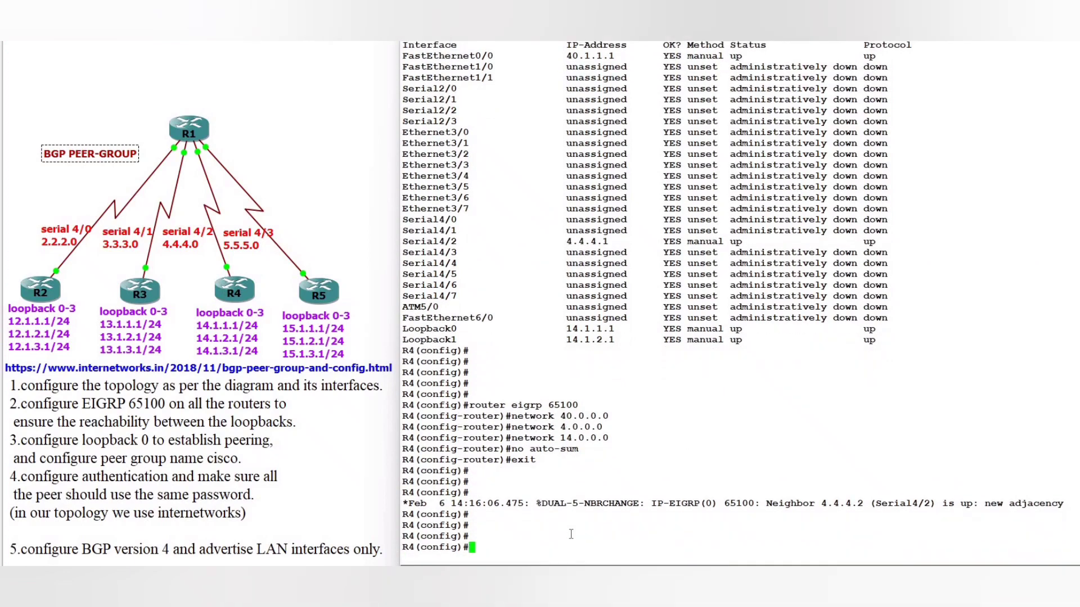
pyautogui.rightClick(570, 533)
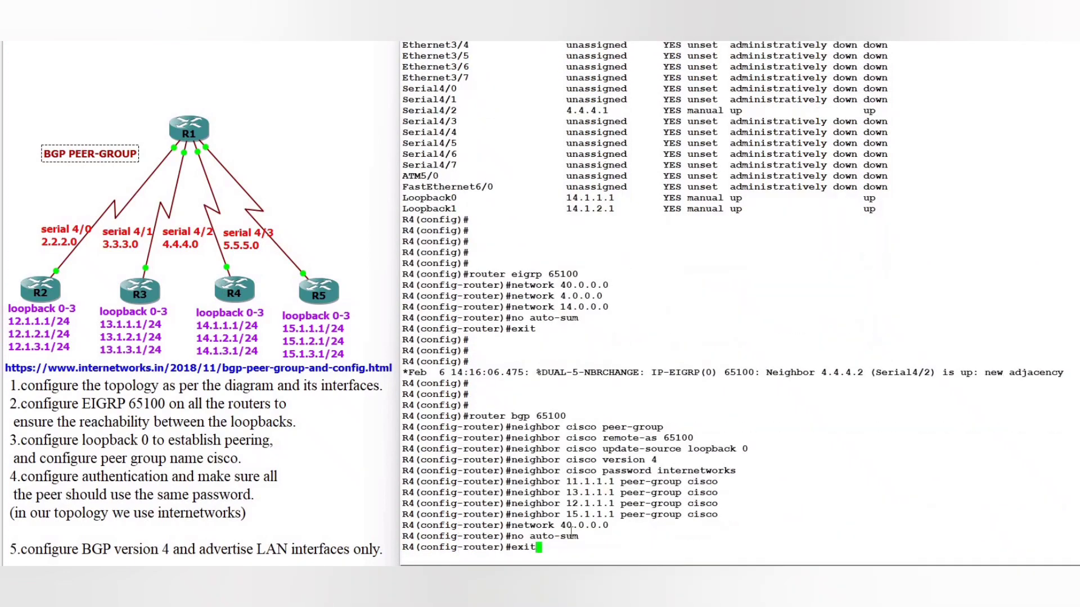
pyautogui.moveTo(571, 534); pyautogui.dragTo(460, 404)
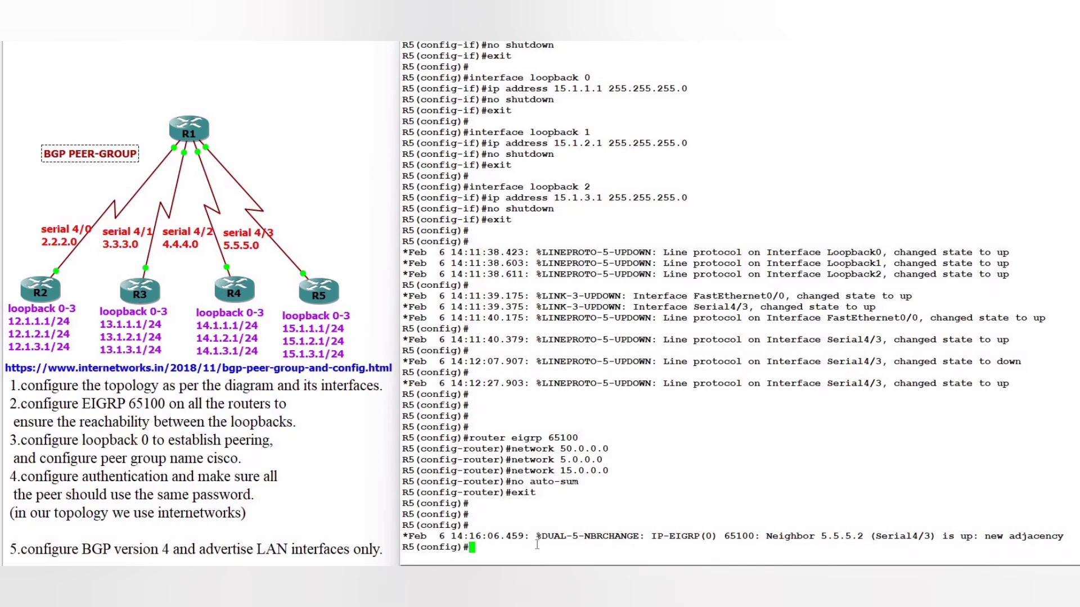
# - On R5, configure BGP 65100 peer group cisco with loopback 0 source, version 4 and neighbor password, add peers 11.1.1.1, 13.1.1.1, 14.1.1.1 and 12.1.1.1, and advertise 50.0.0.0
pyautogui.rightClick(537, 544)
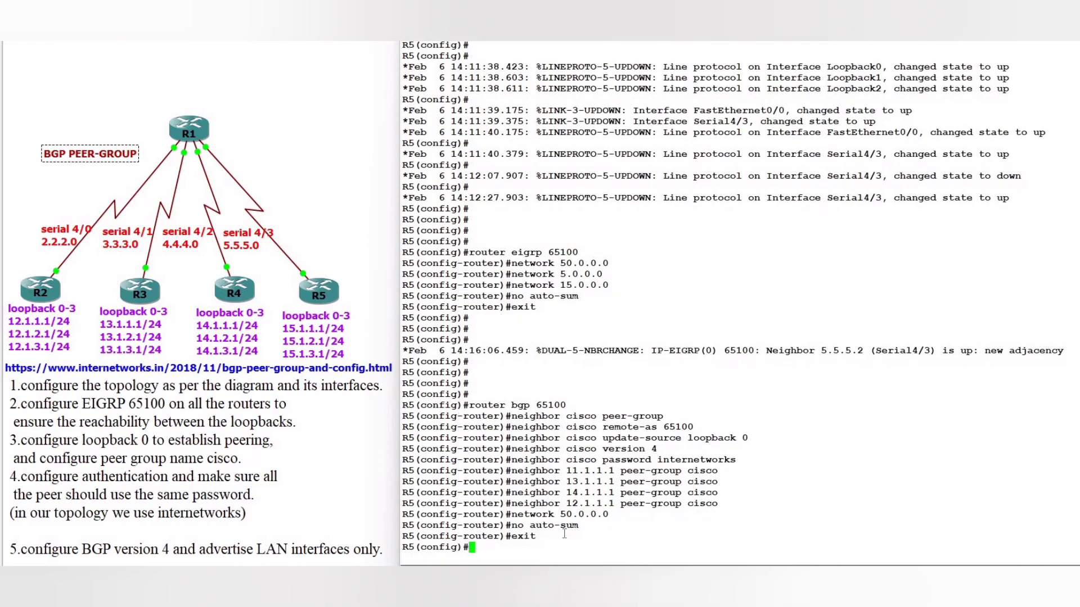
pyautogui.moveTo(540, 526); pyautogui.dragTo(445, 385)
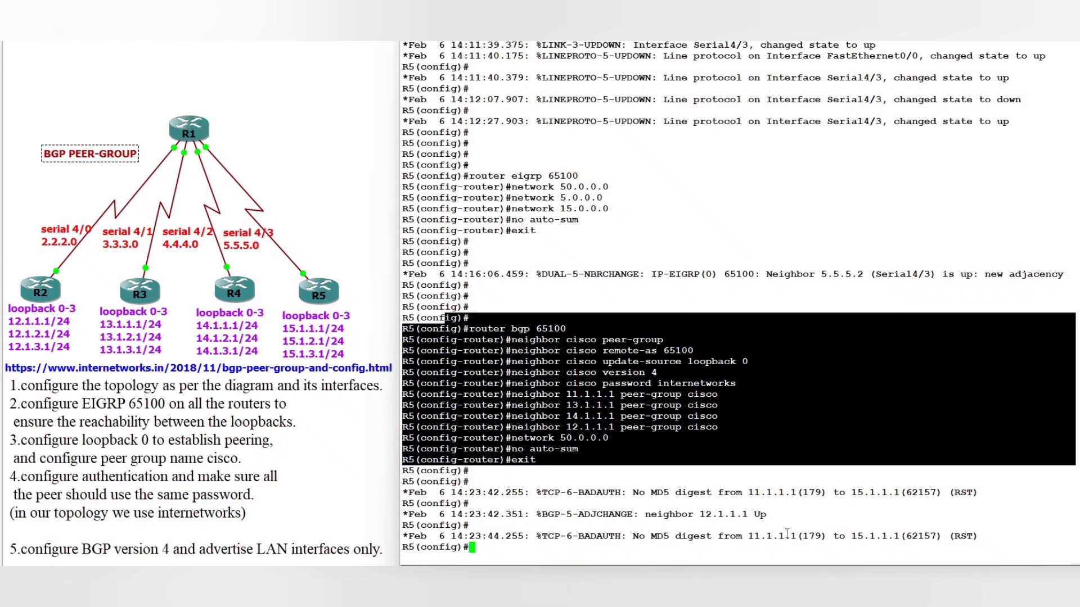
pyautogui.moveTo(785, 536); pyautogui.dragTo(838, 442)
pyautogui.tripleClick(843, 428)
pyautogui.tripleClick(840, 471)
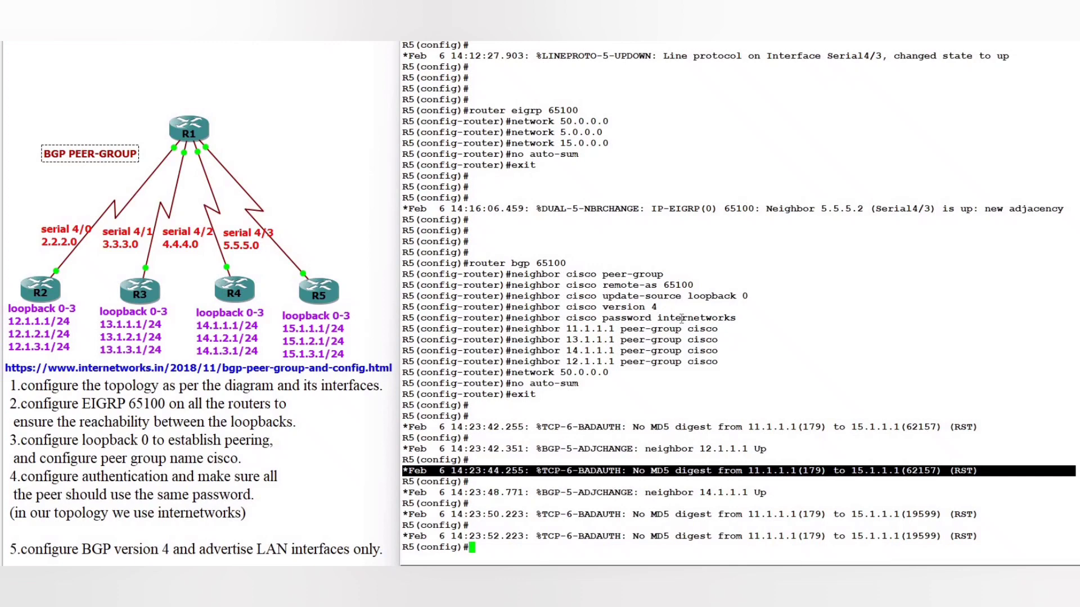
pyautogui.moveTo(658, 318); pyautogui.dragTo(757, 319)
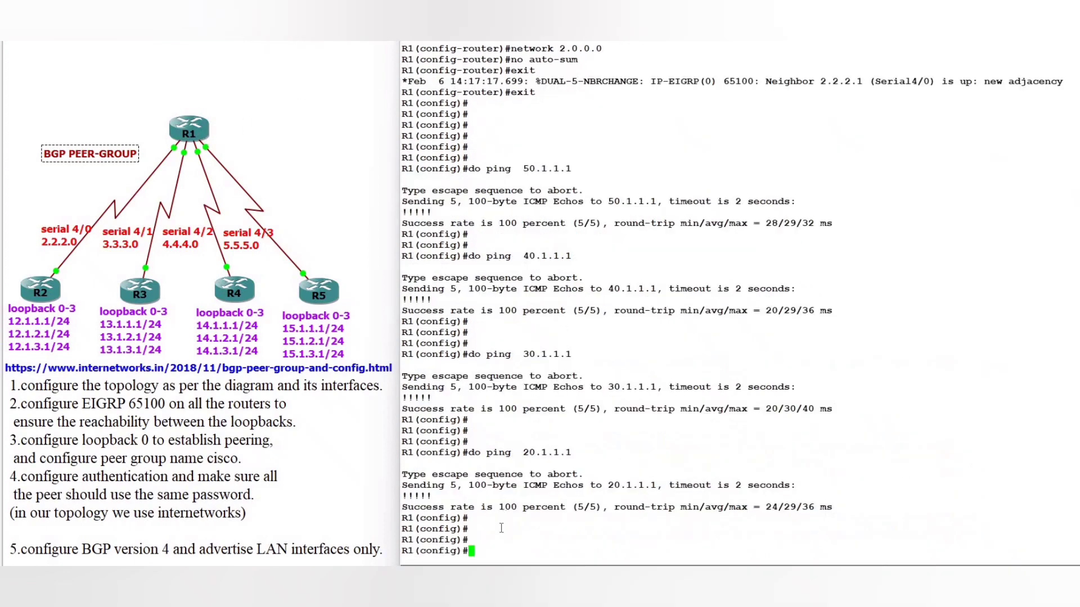
# - On R1, configure BGP 65100 peer group cisco with loopback 0 source, version 4 and neighbor password, add peers 12.1.1.1, 13.1.1.1, 14.1.1.1 and 15.1.1.1, and advertise 10.0.0.0
pyautogui.rightClick(502, 529)
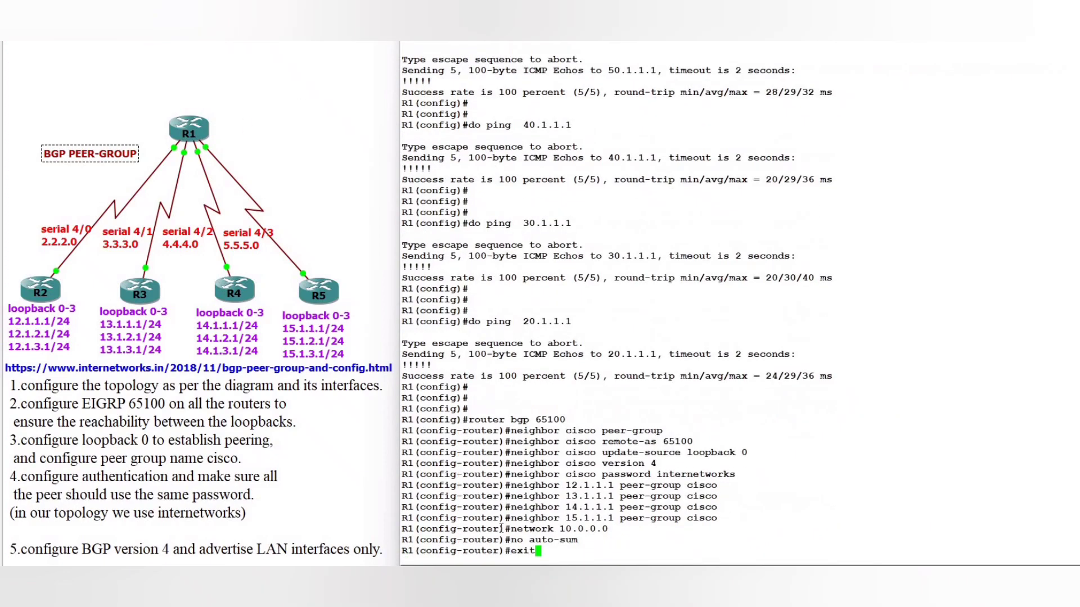
pyautogui.press('Return')
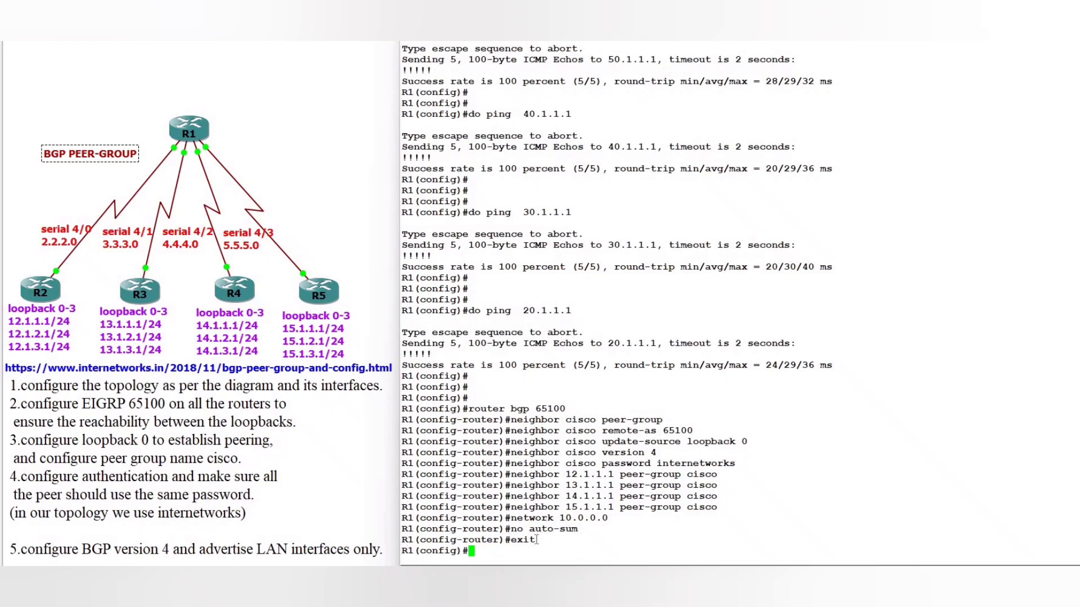
pyautogui.moveTo(538, 542); pyautogui.dragTo(426, 398)
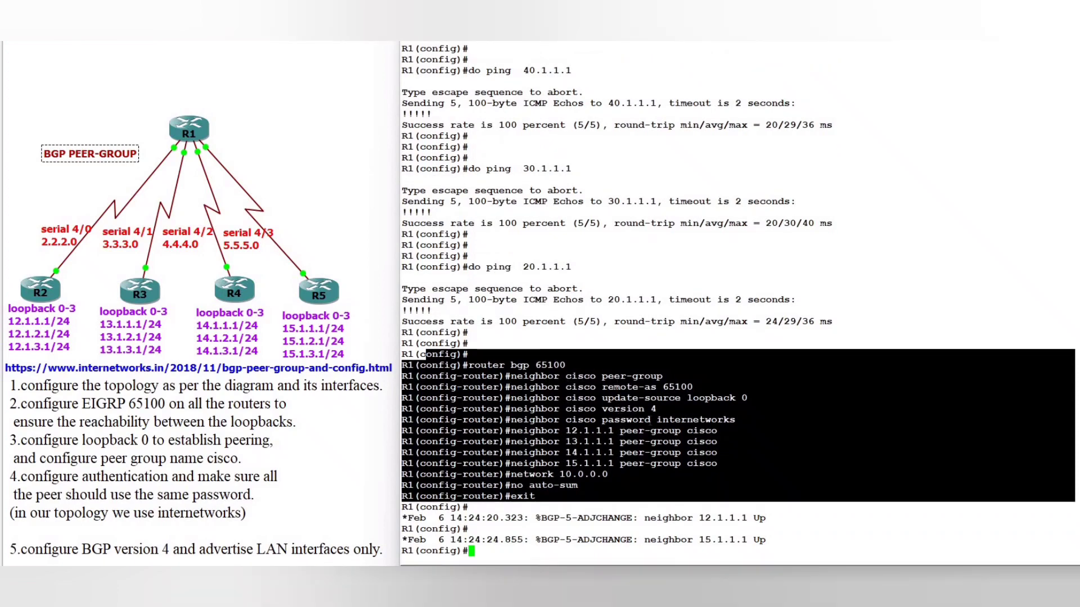
pyautogui.click(752, 397)
pyautogui.moveTo(651, 397); pyautogui.dragTo(748, 399)
# - Review R1's BGP adjacency messages for neighbors 15.1.1.1, 14.1.1.1 and 13.1.1.1
pyautogui.moveTo(776, 497); pyautogui.dragTo(407, 497)
pyautogui.moveTo(776, 496); pyautogui.dragTo(481, 496)
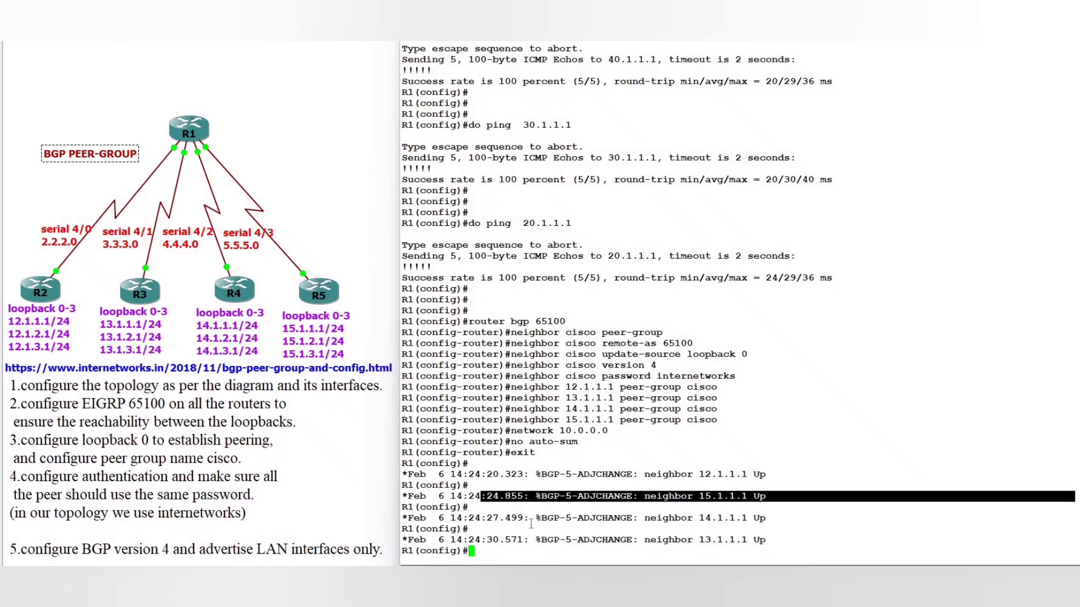
pyautogui.moveTo(768, 519); pyautogui.dragTo(529, 522)
pyautogui.moveTo(769, 540); pyautogui.dragTo(506, 540)
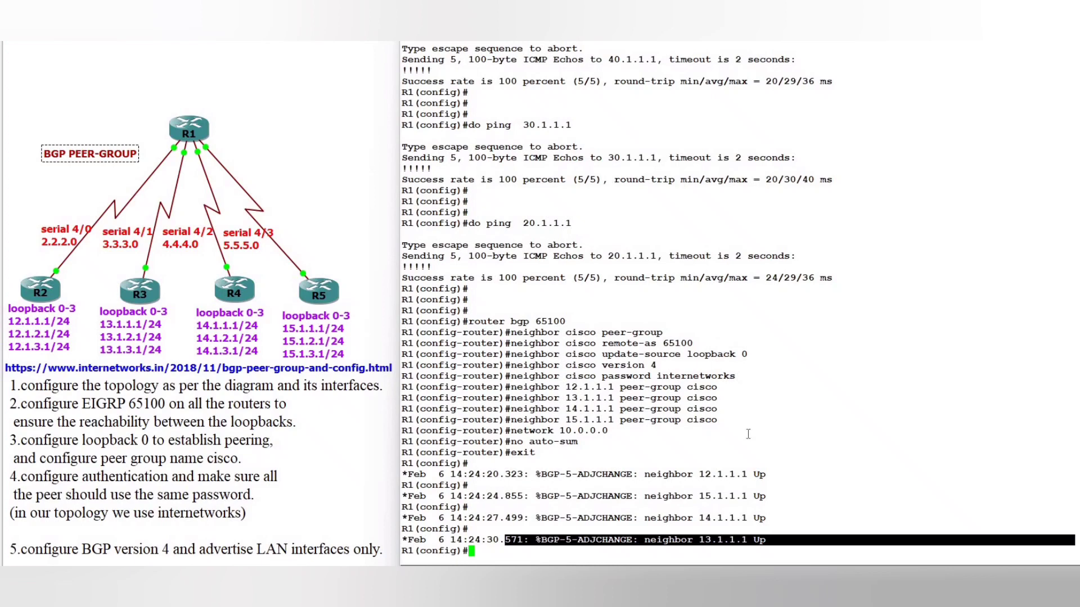
# - On R2, review the authentication messages from 11.1.1.1 and the BGP adjacency messages for neighbors 11.1.1.1, 15.1.1.1, 14.1.1.1 and 13.1.1.1
pyautogui.hotkey('alt', 'Tab')
pyautogui.press('Return')
pyautogui.press('Return')
pyautogui.press('Return')
pyautogui.press('Return')
pyautogui.press('Return')
pyautogui.press('Return')
pyautogui.press('Return')
pyautogui.press('Return')
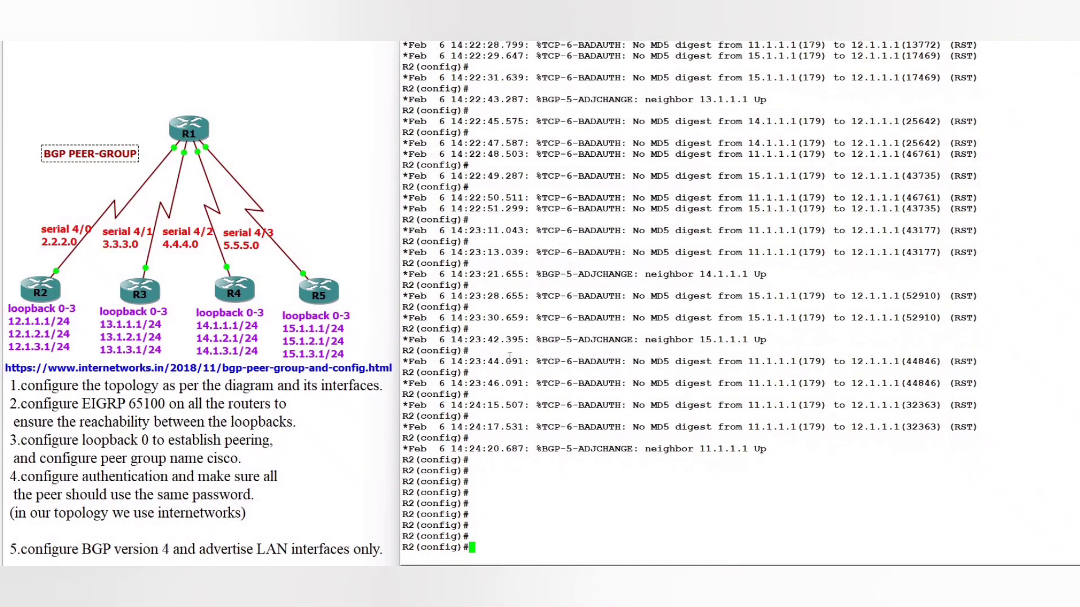
pyautogui.moveTo(510, 358); pyautogui.dragTo(427, 437)
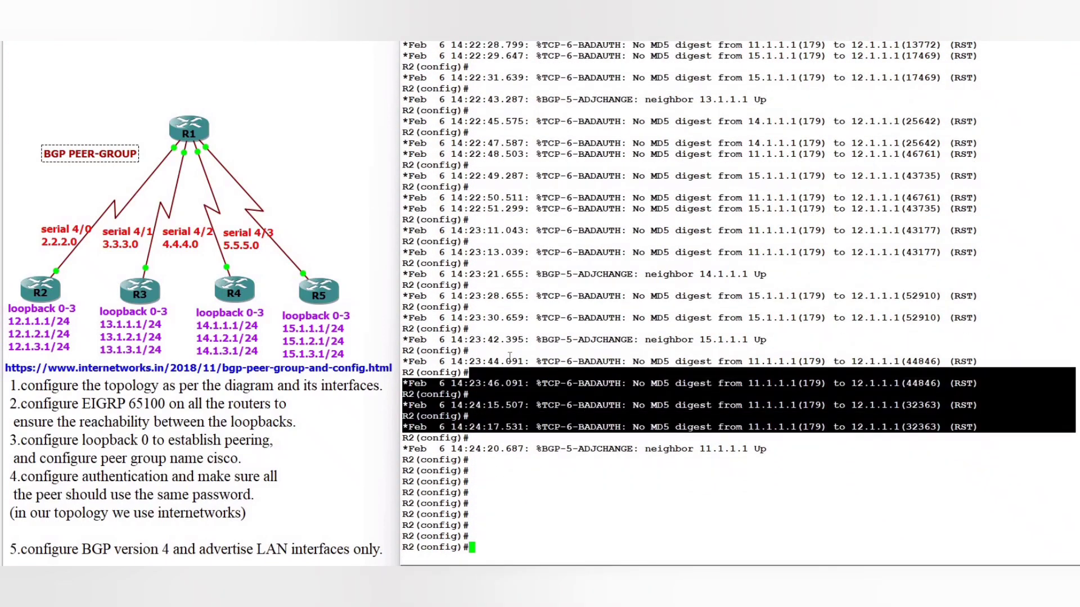
pyautogui.click(695, 449)
pyautogui.tripleClick(693, 449)
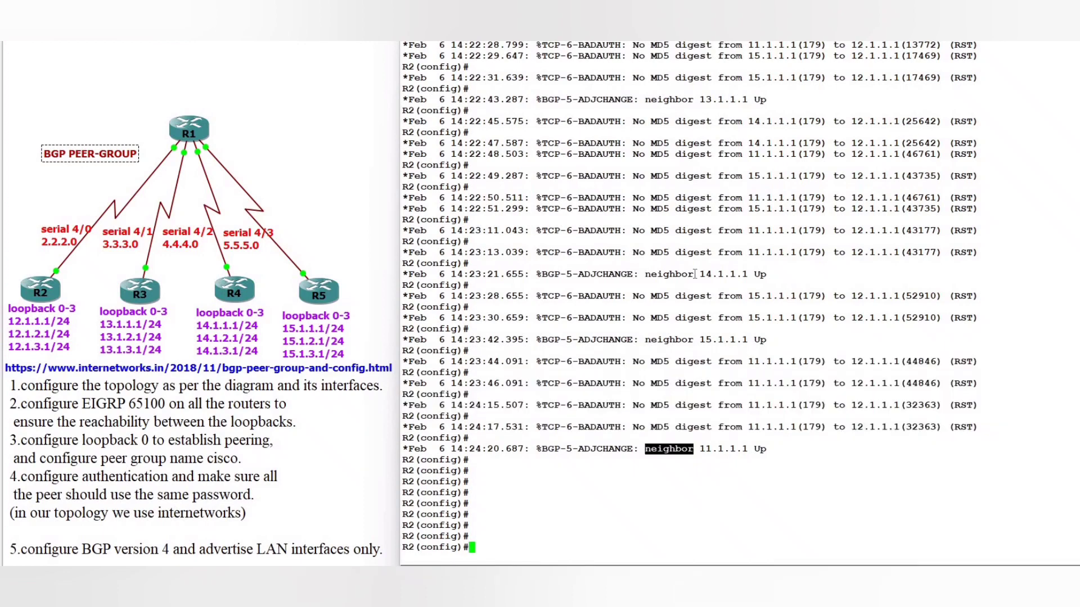
pyautogui.click(689, 339)
pyautogui.tripleClick(689, 339)
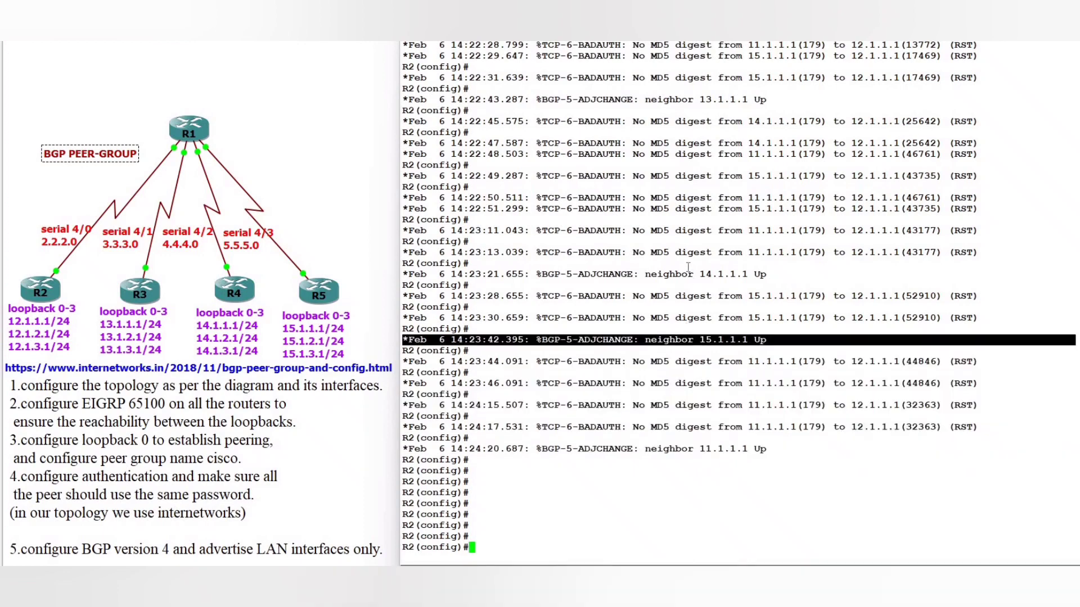
pyautogui.click(688, 267)
pyautogui.tripleClick(689, 267)
pyautogui.click(686, 276)
pyautogui.tripleClick(686, 276)
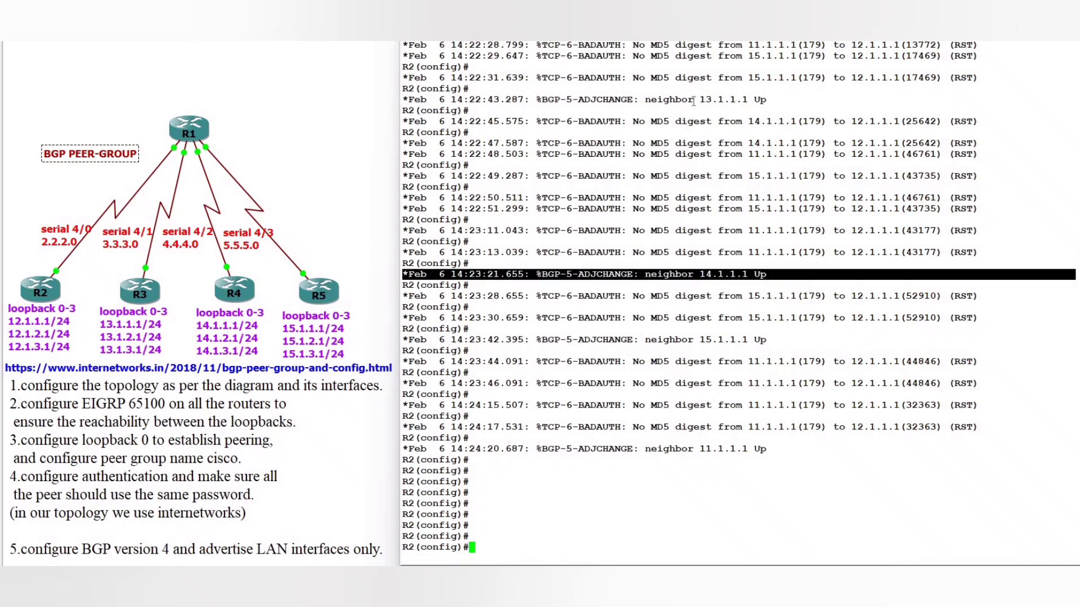
pyautogui.tripleClick(694, 100)
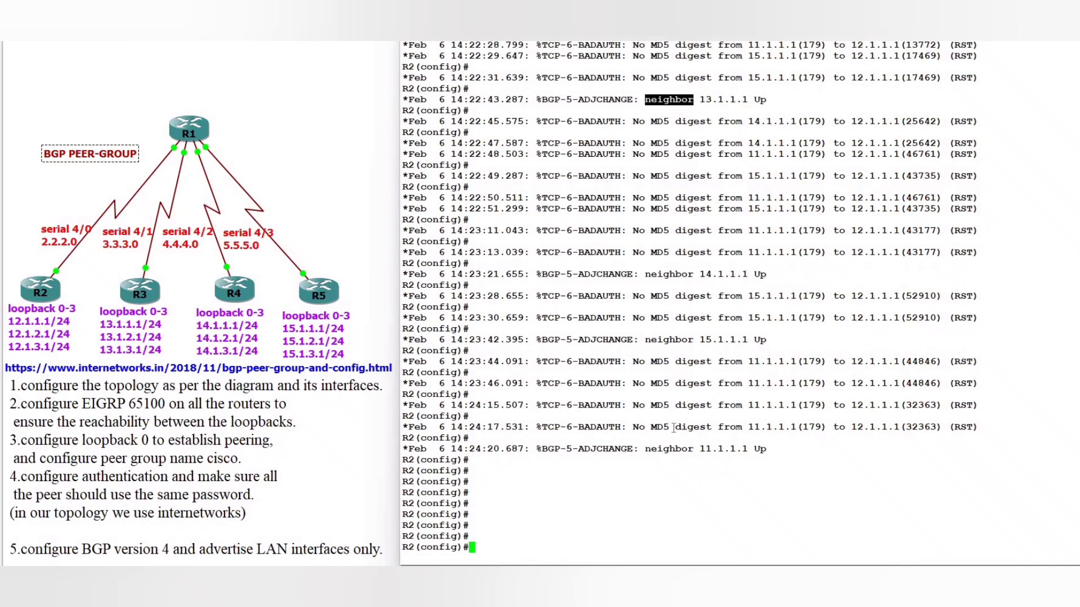
pyautogui.click(589, 486)
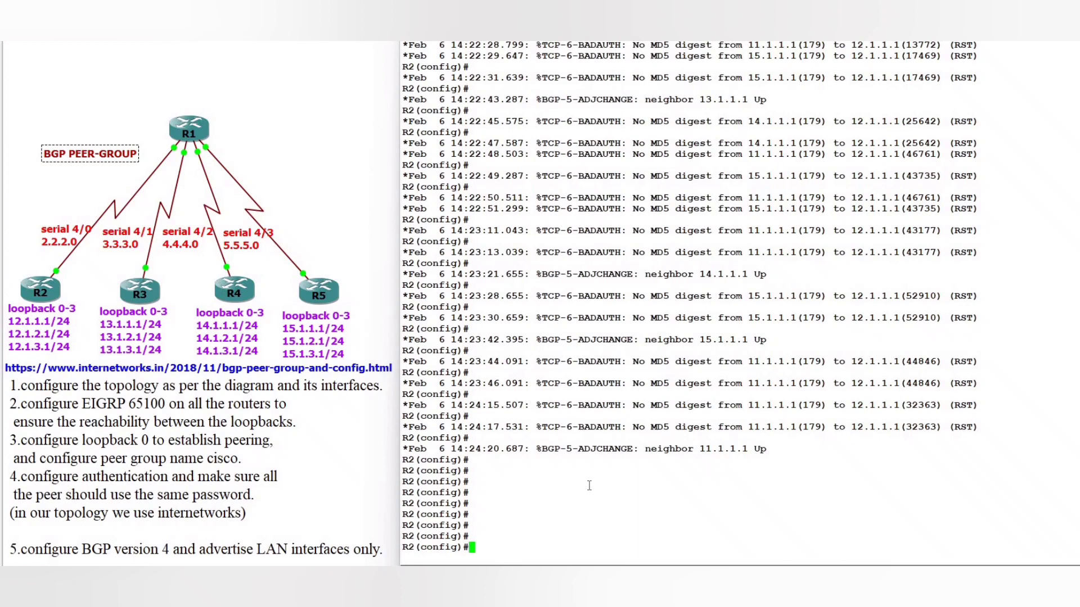
# - On R2, display the BGP summary with do show ip bgp sum and examine its neighbor table
pyautogui.press('Return')
pyautogui.write('dhow')
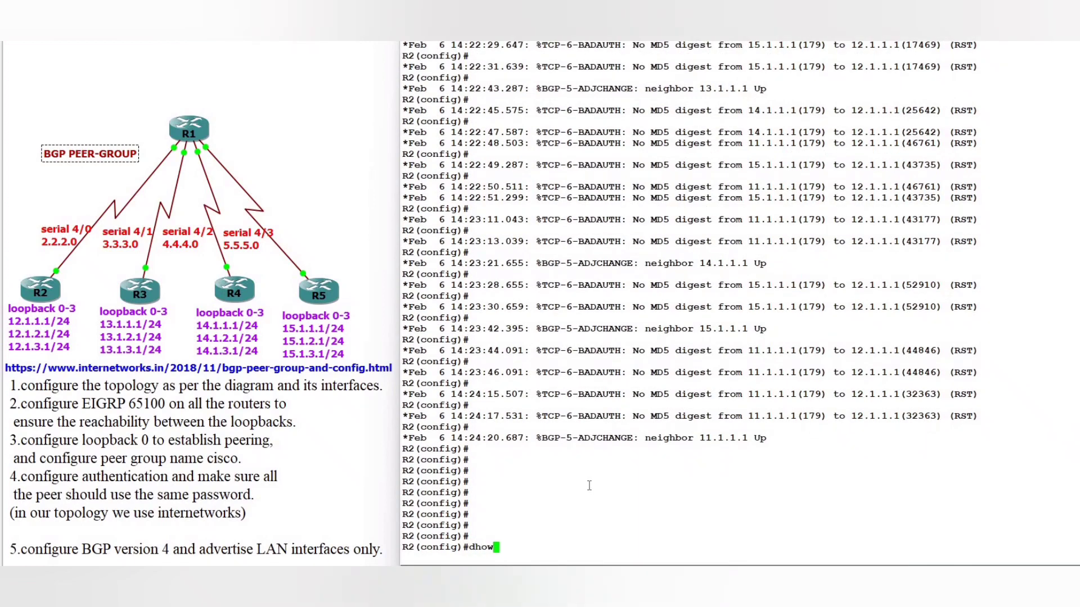
pyautogui.press('BackSpace')
pyautogui.press('BackSpace')
pyautogui.press('BackSpace')
pyautogui.press('BackSpace')
pyautogui.write('do show ip bgp sum')
pyautogui.press('Return')
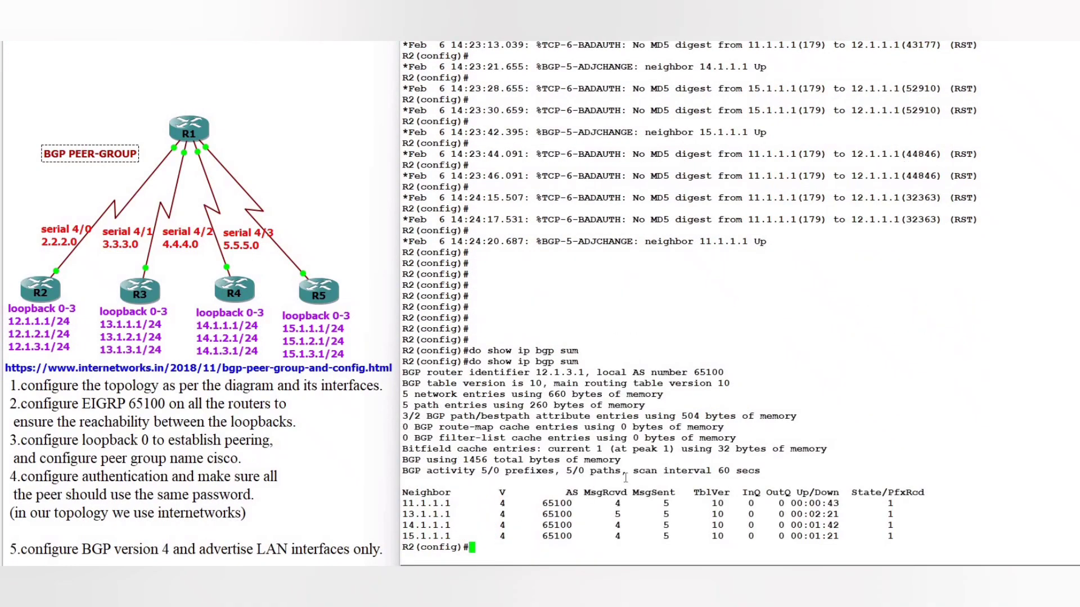
pyautogui.moveTo(402, 502); pyautogui.dragTo(609, 517)
pyautogui.moveTo(954, 546); pyautogui.dragTo(957, 538)
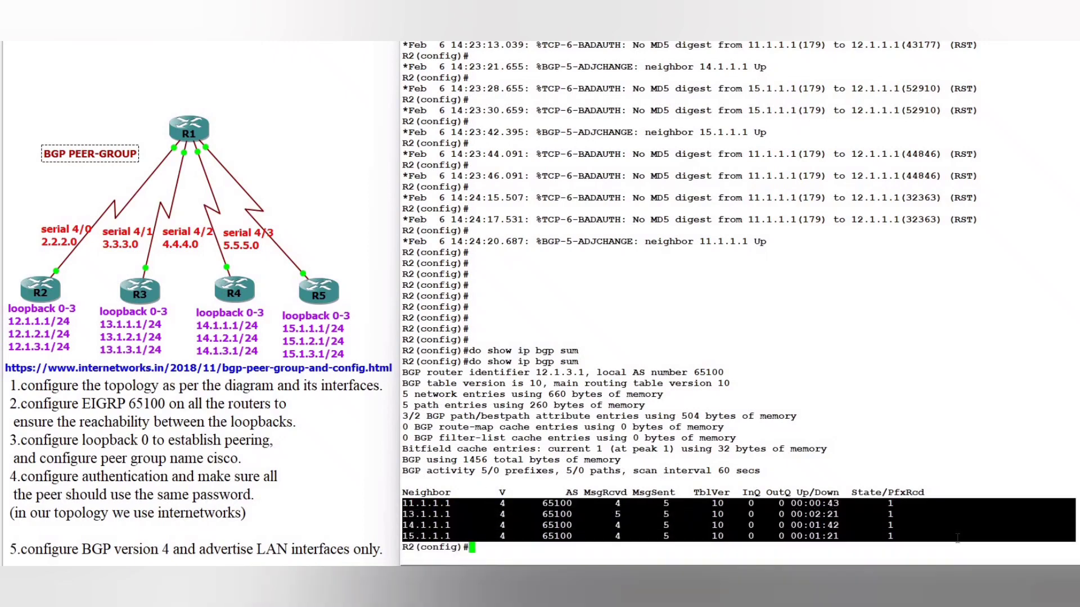
pyautogui.click(904, 483)
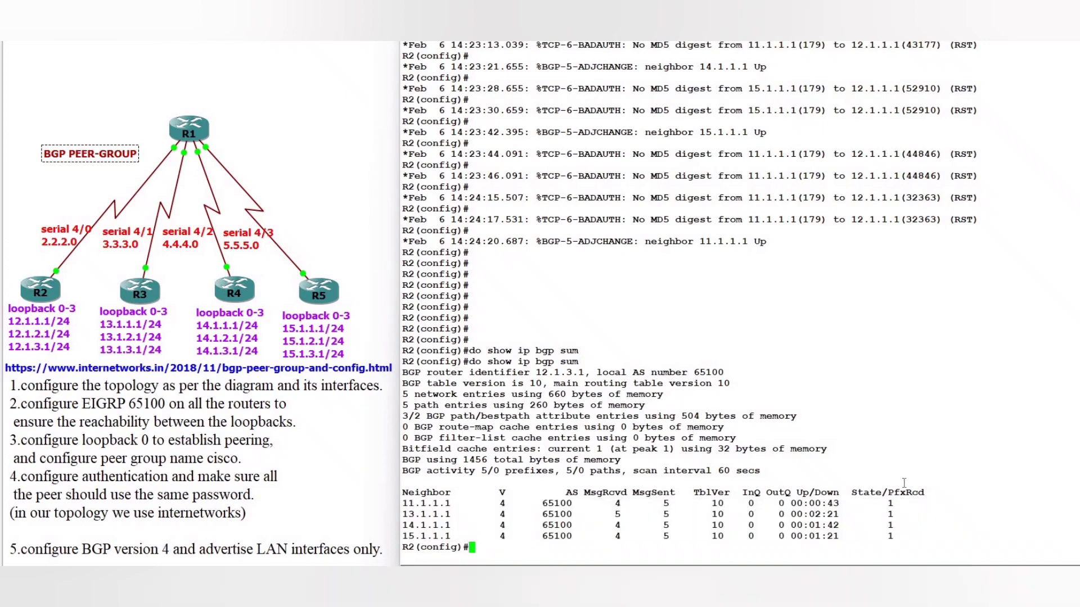
# - On R2, display BGP neighbor details with do show ip bgp nei and check neighbor 11.1.1.1's peer-group membership and remote router ID
pyautogui.press('Return')
pyautogui.press('Return')
pyautogui.write('do sho')
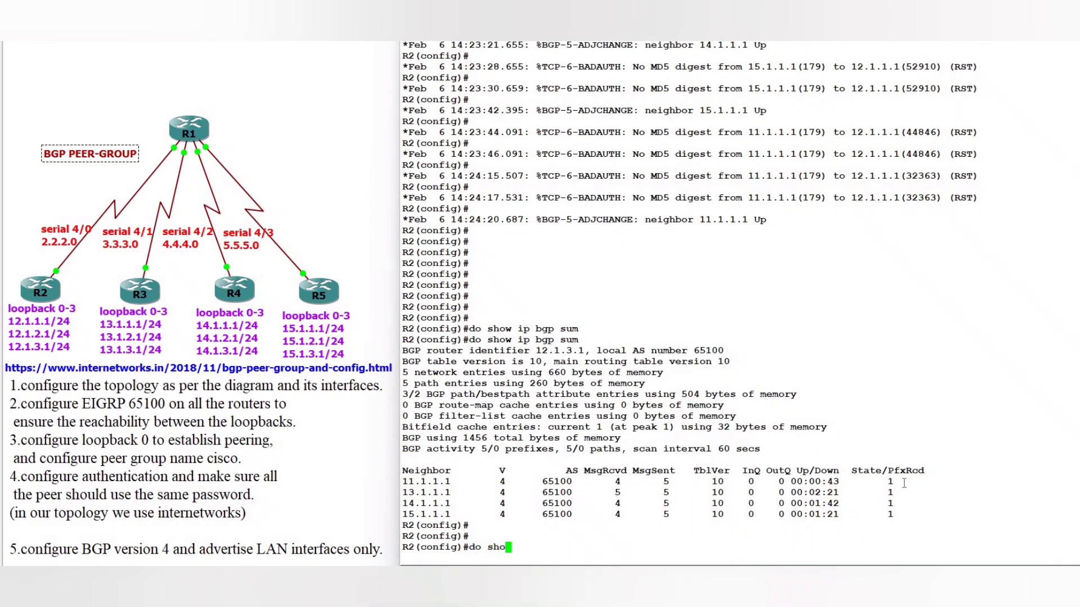
pyautogui.write('w ip bgp ne')
pyautogui.press('Tab')
pyautogui.write('i')
pyautogui.press('Return')
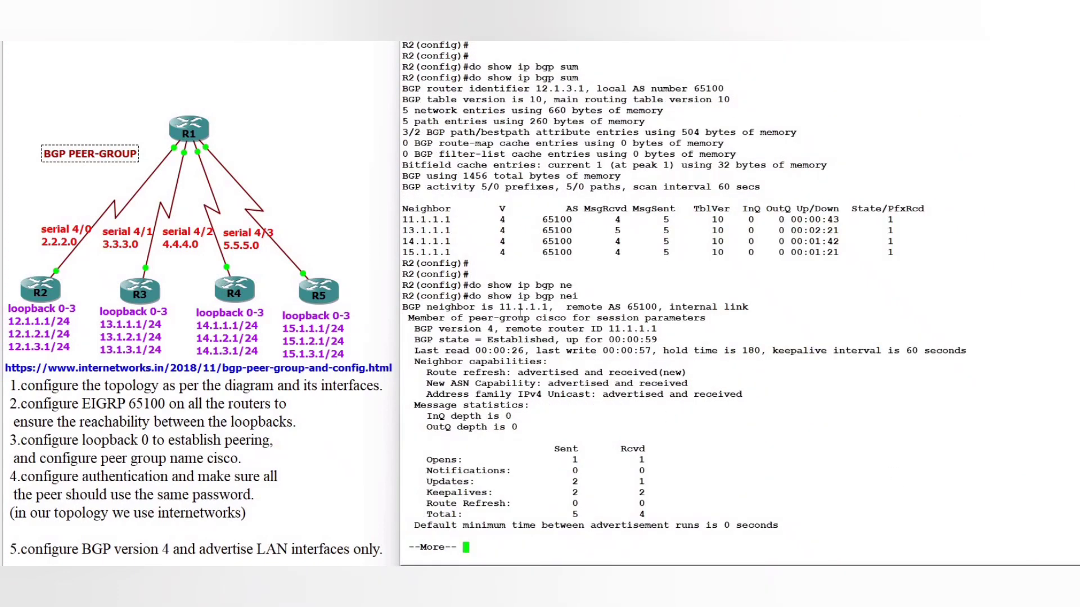
pyautogui.moveTo(464, 318); pyautogui.dragTo(585, 318)
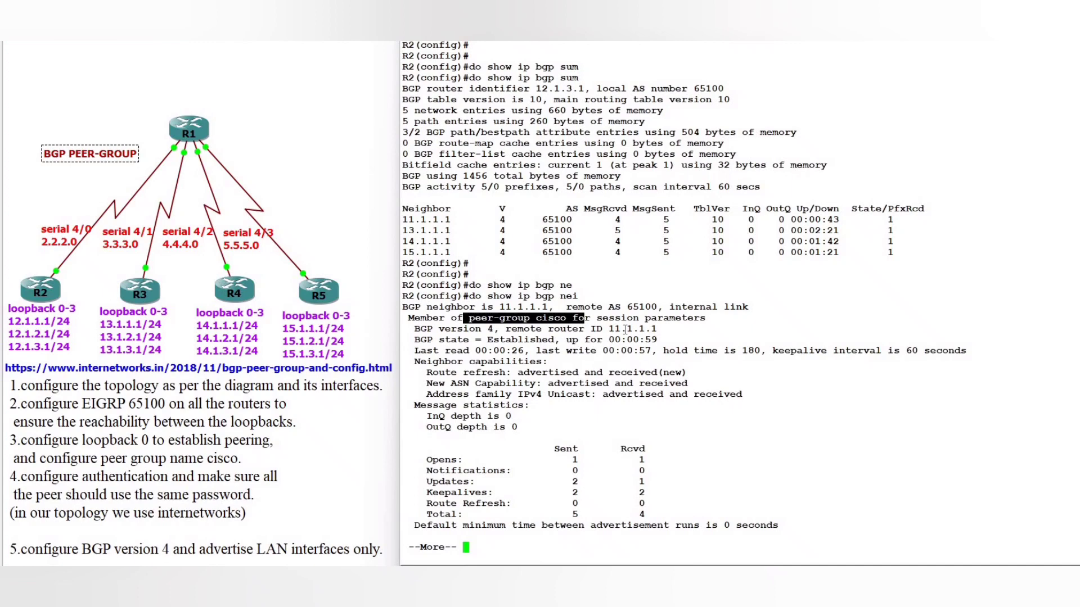
pyautogui.moveTo(663, 330); pyautogui.dragTo(499, 329)
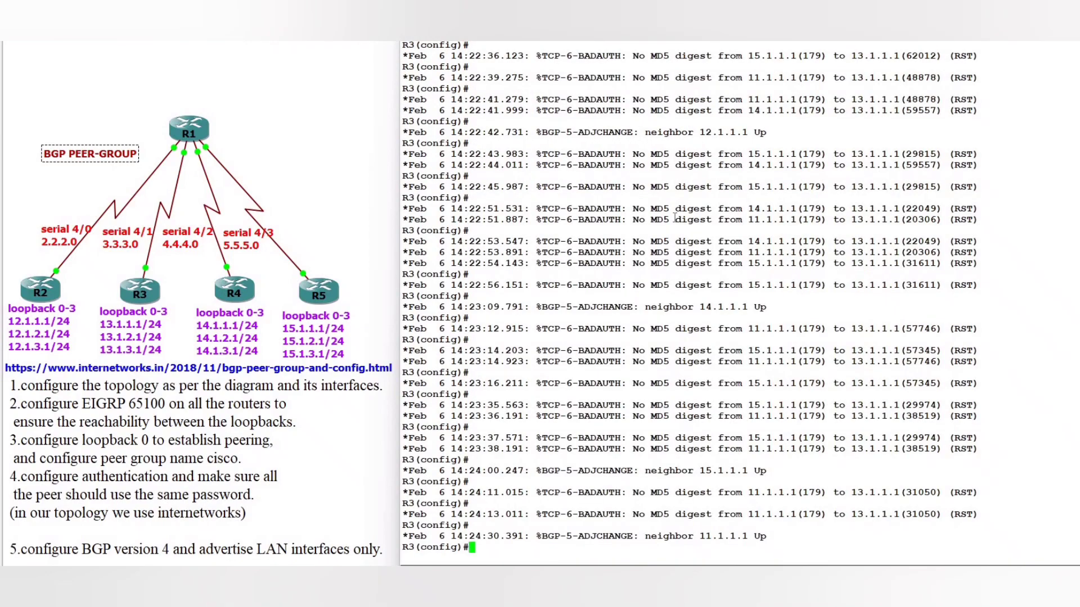
# - On R3, display BGP neighbor details with do show ip bgp nei to check peer-group membership
pyautogui.press('Return')
pyautogui.press('Return')
pyautogui.press('Return')
pyautogui.press('Return')
pyautogui.press('Return')
pyautogui.press('Return')
pyautogui.write('do show ip bgp ')
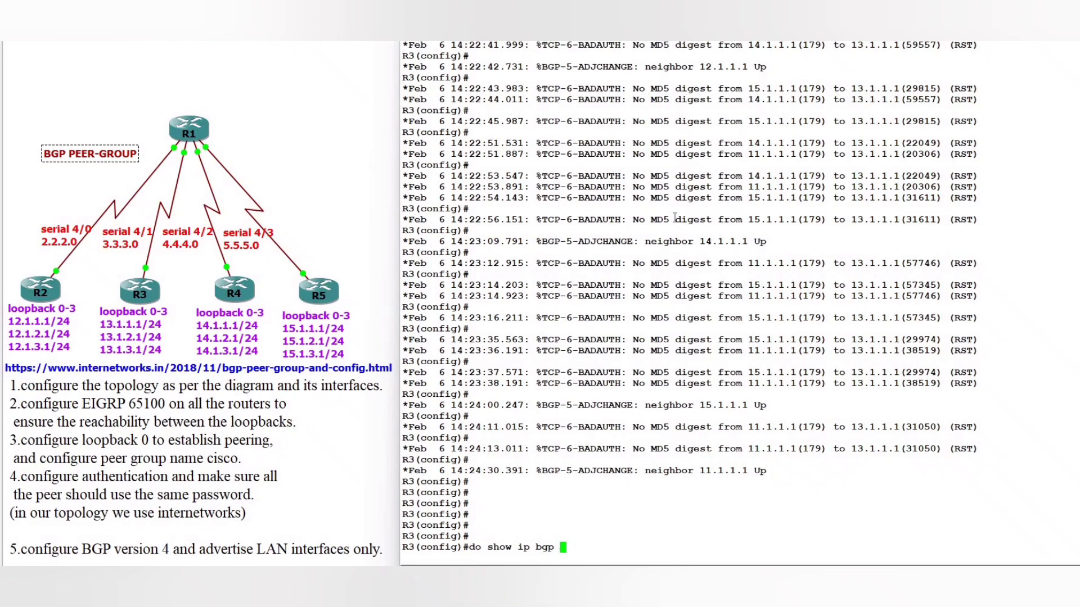
pyautogui.write('nei')
pyautogui.press('Return')
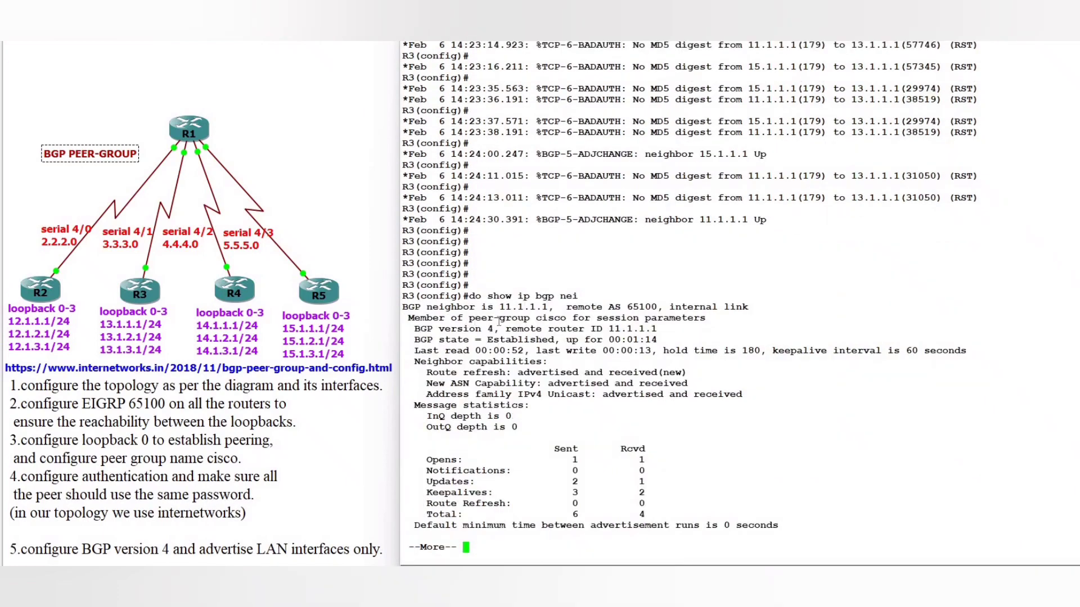
# - On R3, highlight the peer-group cisco membership in neighbor 11.1.1.1's BGP details
pyautogui.moveTo(469, 318); pyautogui.dragTo(572, 318)
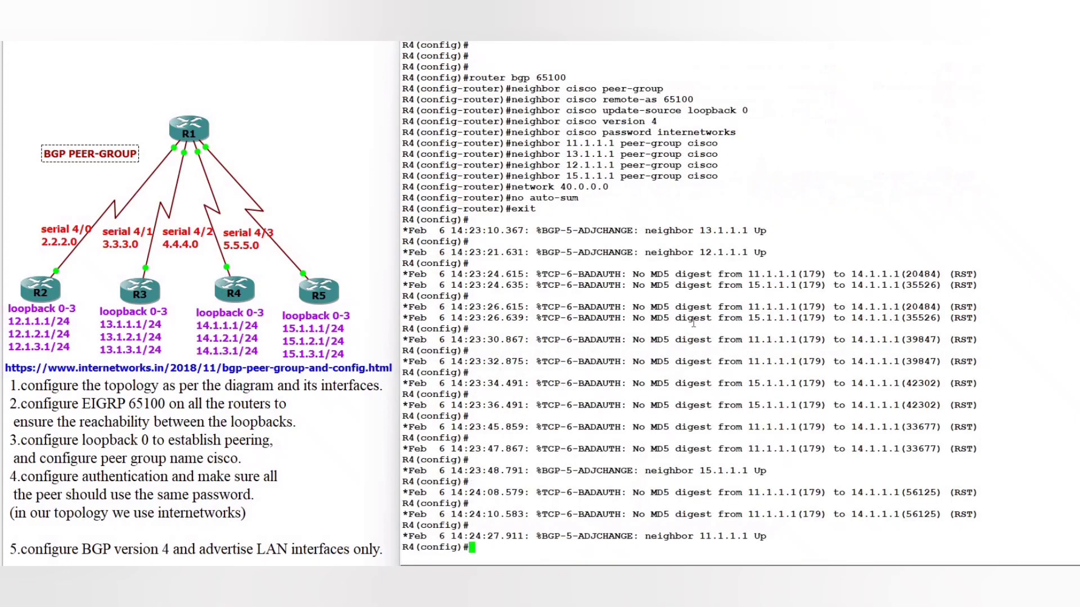
# - On R4, display the BGP table with do show ip bgp and examine its network and next-hop entries
pyautogui.press('Return')
pyautogui.press('Return')
pyautogui.press('Return')
pyautogui.press('Return')
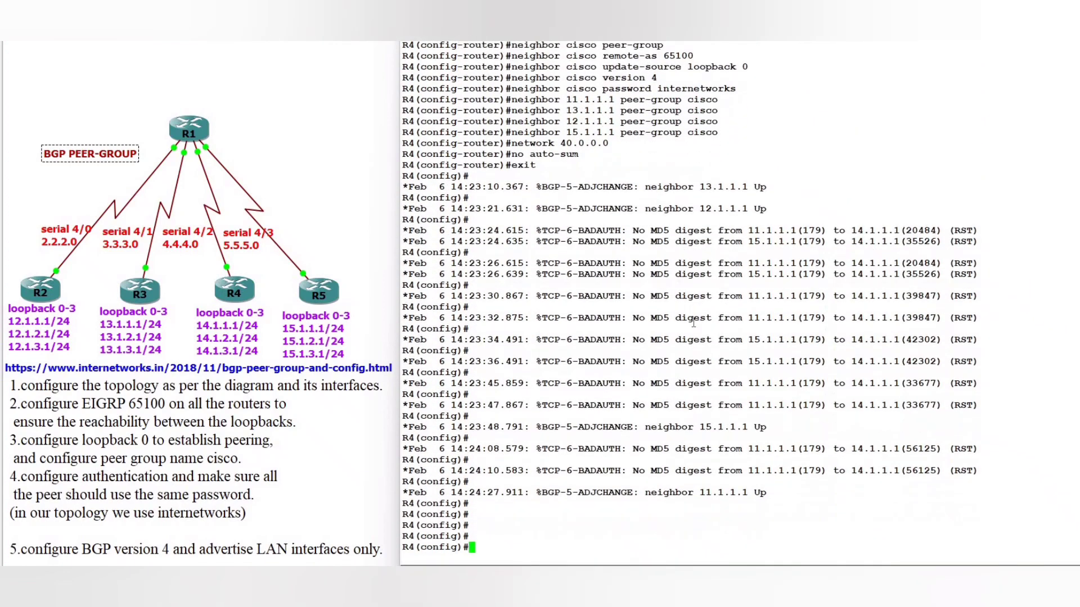
pyautogui.write('do show ip bgp')
pyautogui.press('Return')
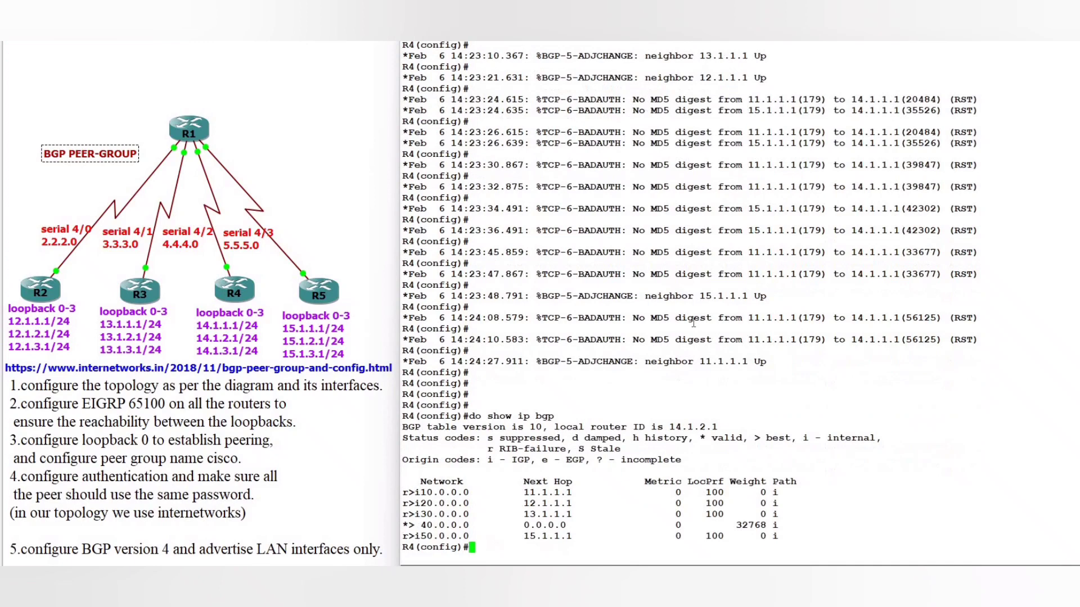
pyautogui.moveTo(794, 537); pyautogui.dragTo(403, 493)
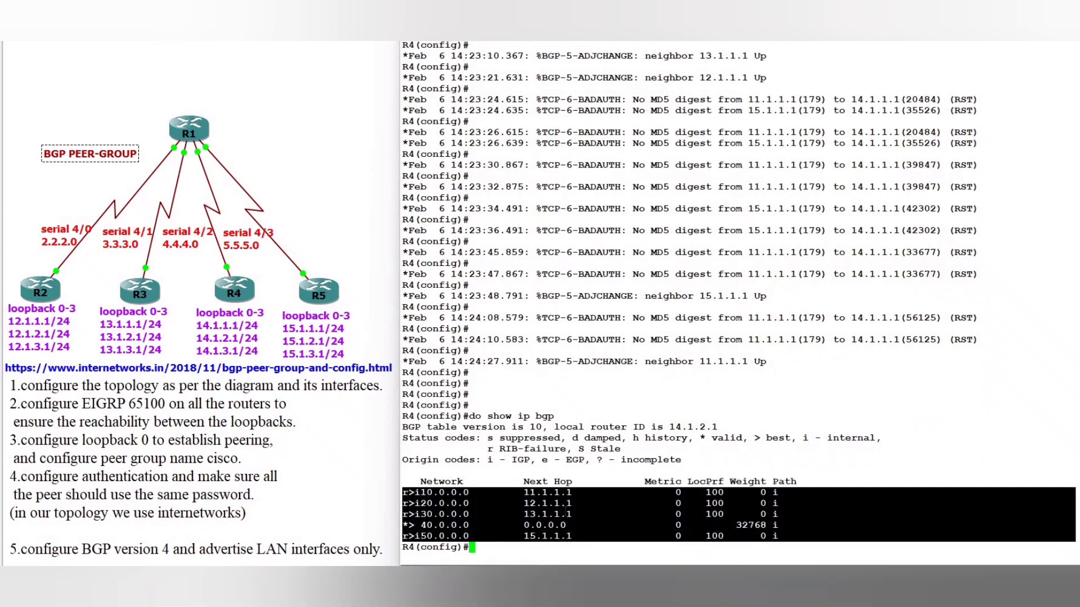
pyautogui.click(565, 510)
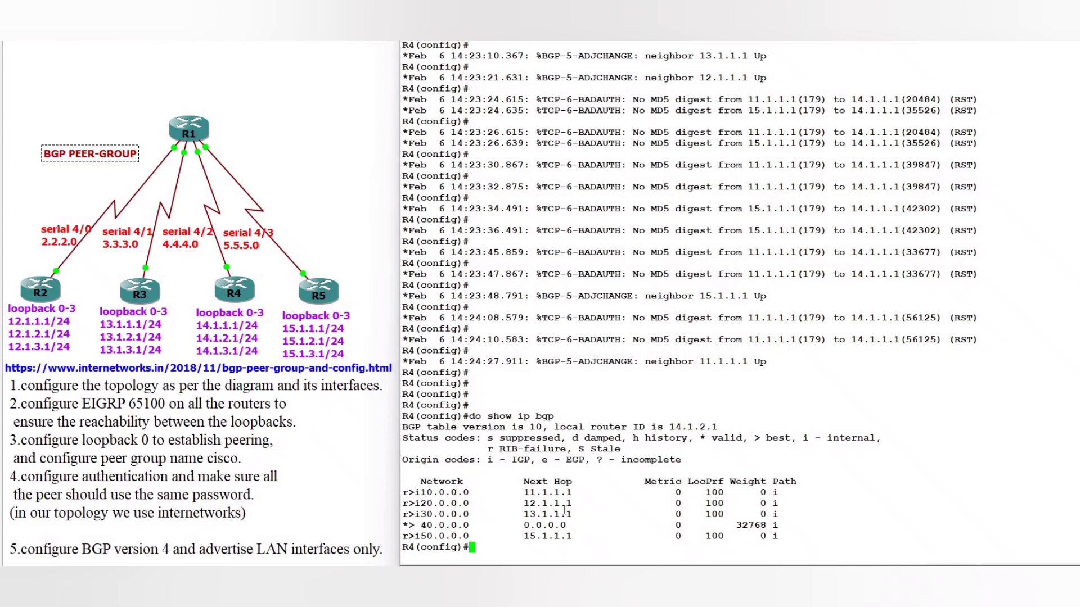
# - On R4, display BGP neighbor details with do show ip bgp nei and check neighbor 11.1.1.1's peer-group membership
pyautogui.press('Return')
pyautogui.press('Return')
pyautogui.press('Return')
pyautogui.write('do show ip bgp nei')
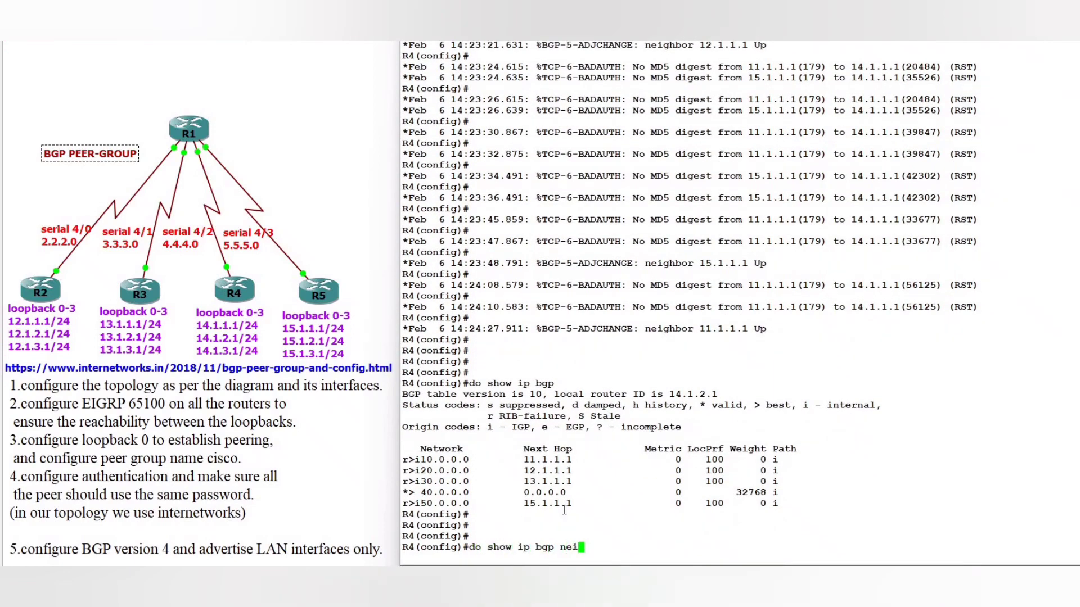
pyautogui.press('Return')
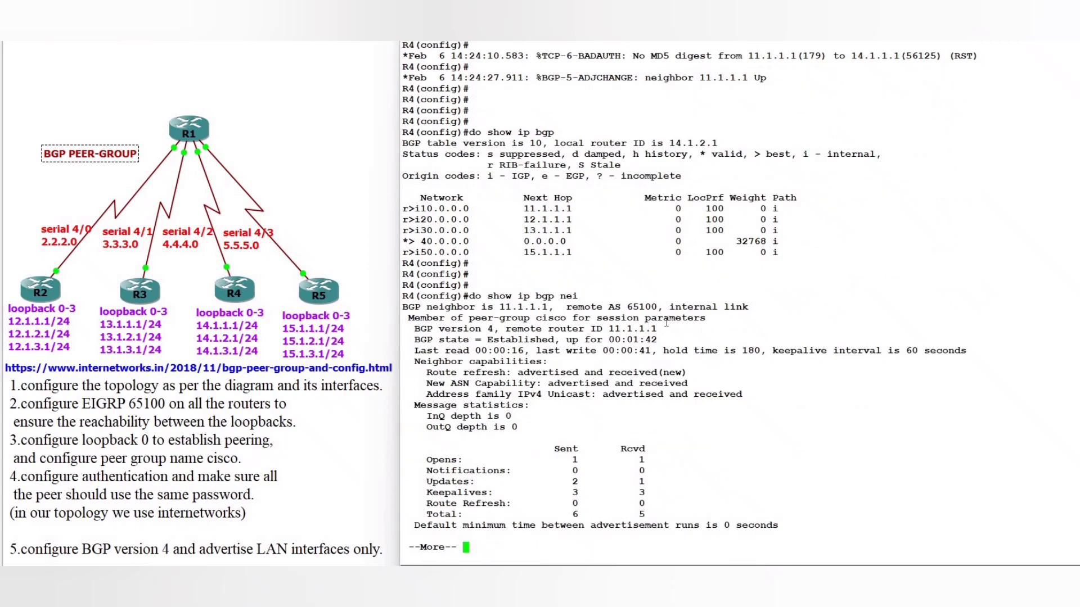
pyautogui.moveTo(572, 316); pyautogui.dragTo(468, 313)
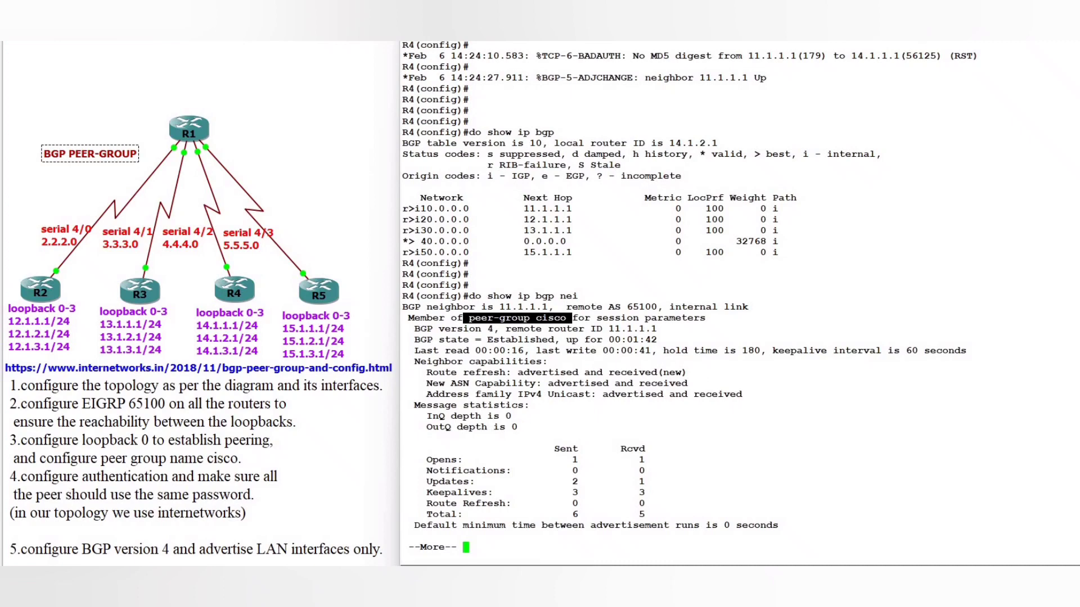
# - Switch to R5, display the BGP summary with do show ip bgp sum and examine its neighbor table
pyautogui.hotkey('alt', 'Tab')
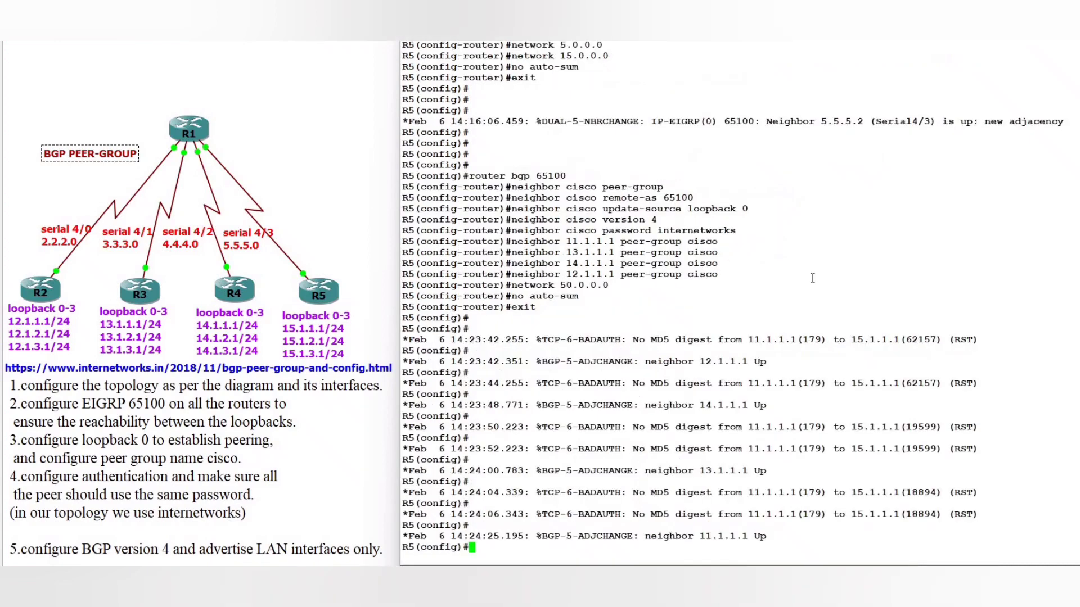
pyautogui.press('Return')
pyautogui.press('Return')
pyautogui.press('Return')
pyautogui.press('Return')
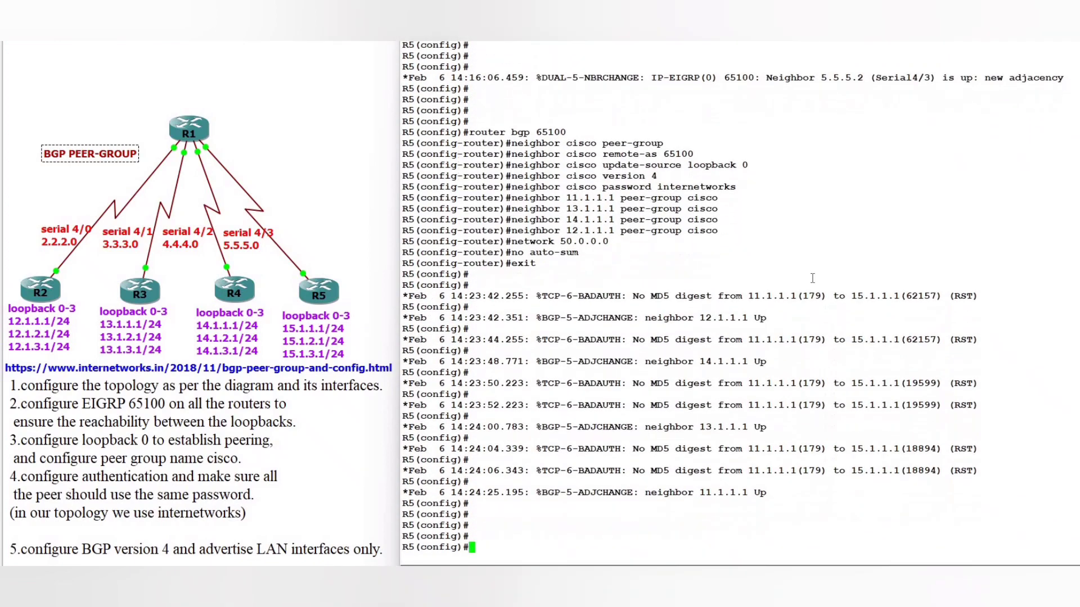
pyautogui.write('do show ip bgp sum')
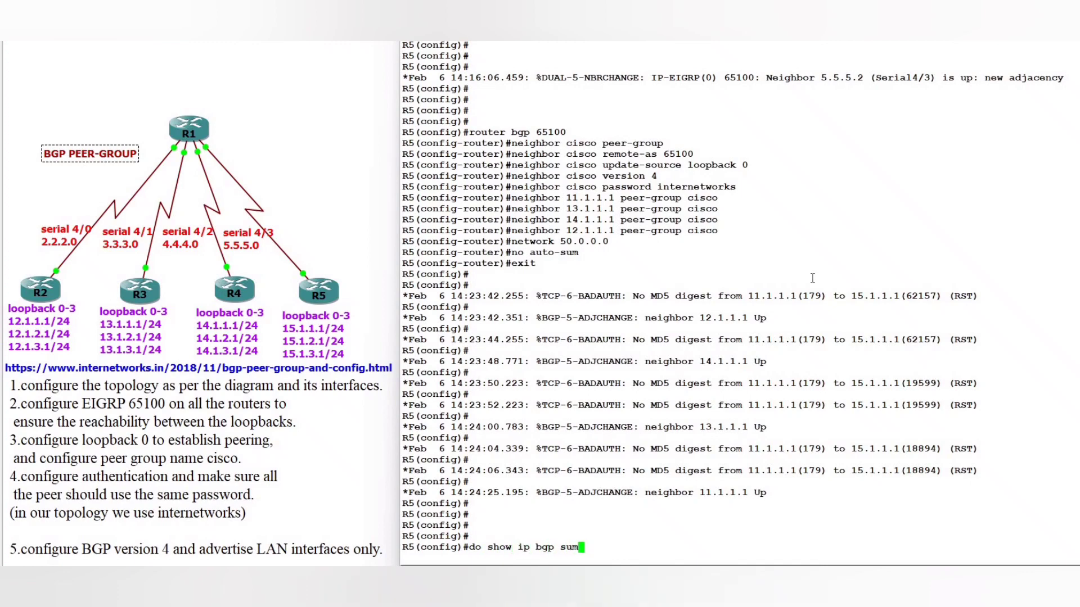
pyautogui.press('Return')
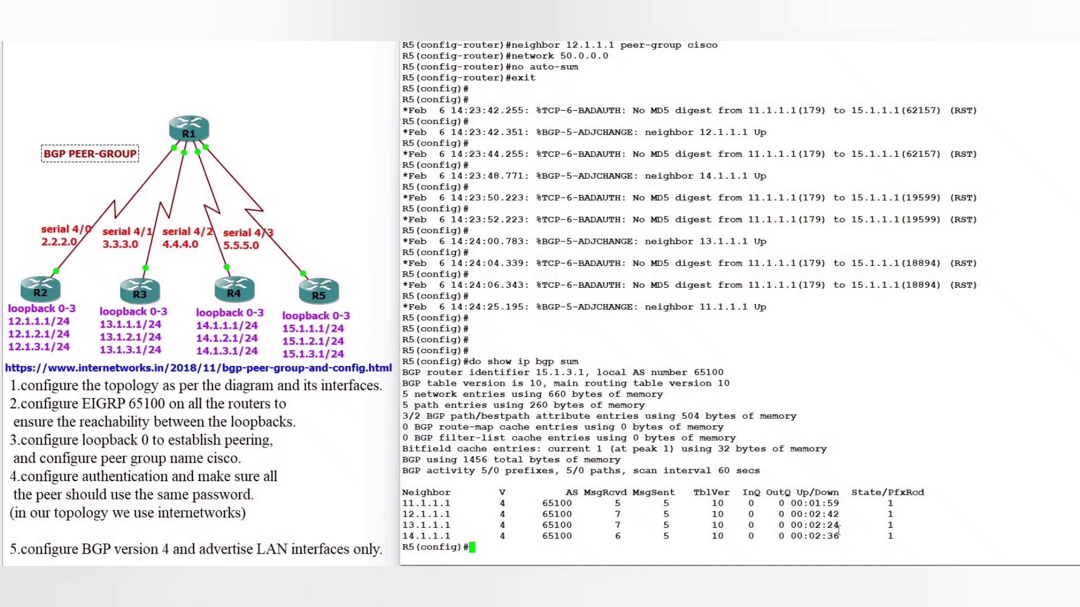
pyautogui.moveTo(923, 536); pyautogui.dragTo(390, 501)
pyautogui.click(501, 516)
# - On R5, display BGP neighbor details with do show ip bgp nei to check peer-group membership
pyautogui.press('Return')
pyautogui.press('Return')
pyautogui.write('d')
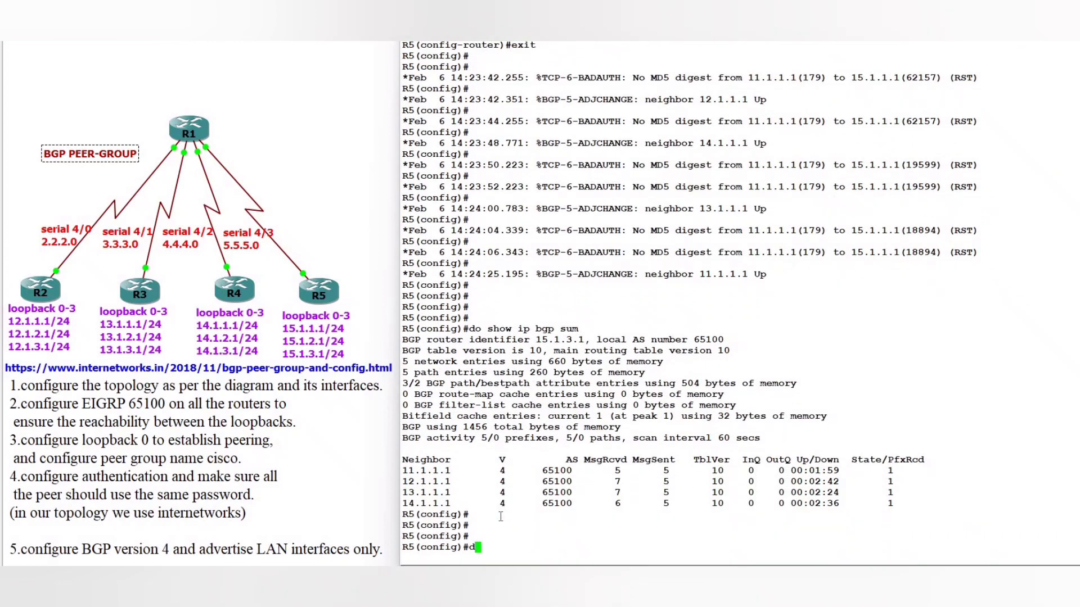
pyautogui.write('o show ip bgp nei')
pyautogui.press('Return')
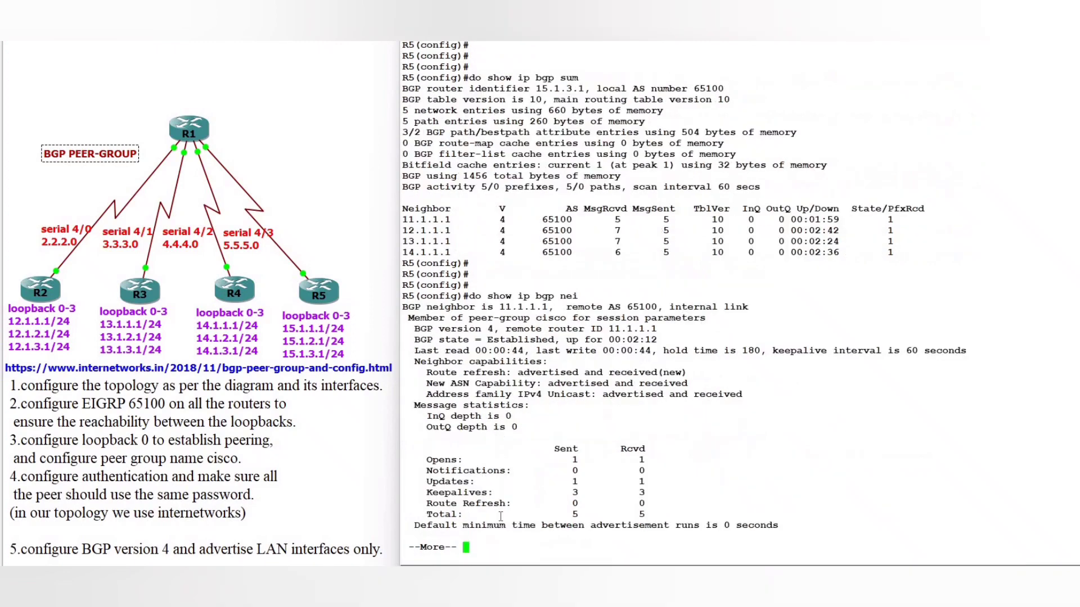